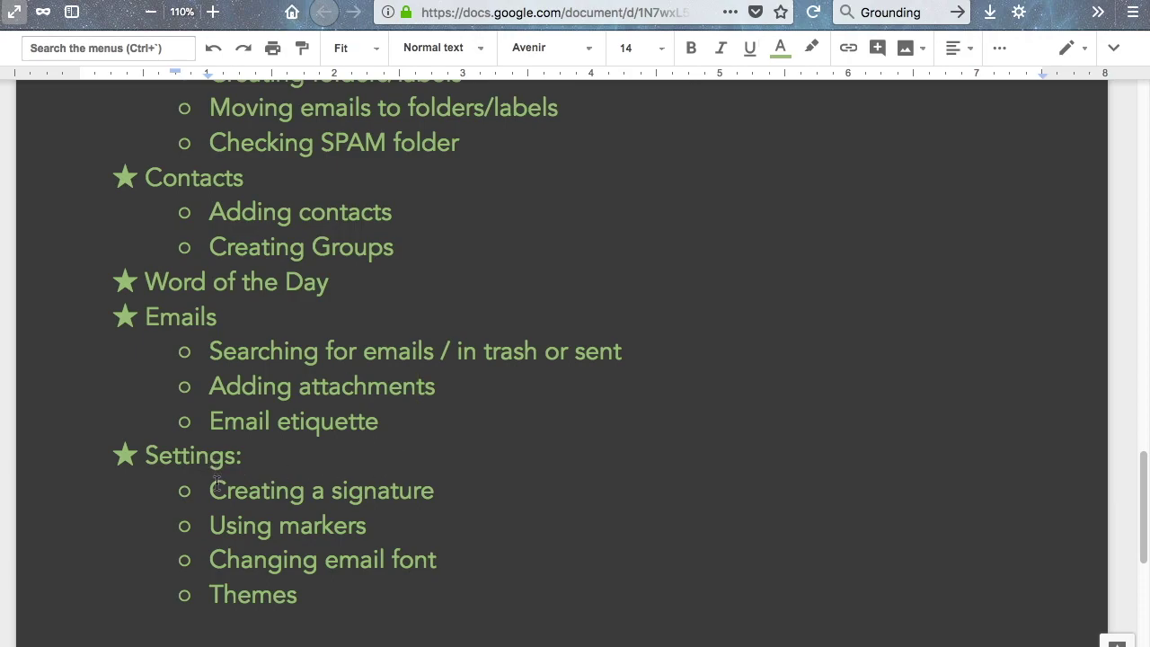
- Highlight the four Settings sub-topics and the Creating a signature line in the lesson outline
{"action": "mouse_move", "coordinate": [210, 490]}
{"action": "left_mouse_down"}
{"action": "mouse_move", "coordinate": [309, 490]}
{"action": "mouse_move", "coordinate": [462, 547]}
{"action": "mouse_move", "coordinate": [458, 591]}
{"action": "left_mouse_up"}
{"action": "left_click", "coordinate": [458, 591]}
{"action": "left_click_drag", "start_coordinate": [210, 490], "coordinate": [447, 492]}
{"action": "left_click", "coordinate": [447, 492]}
- Switch to Gmail and highlight the signature block of the sent Absence Today email
{"action": "key", "text": "ctrl+Tab"}
{"action": "scroll", "coordinate": [648, 440], "scroll_direction": "down", "scroll_amount": 5}
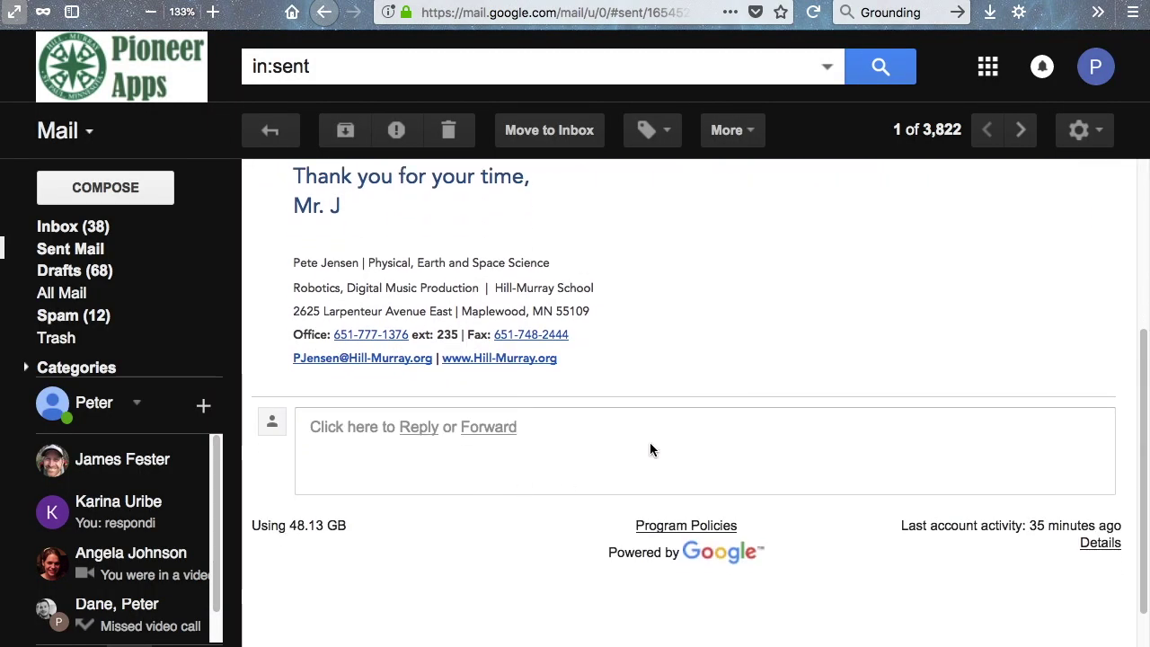
{"action": "left_click", "coordinate": [537, 412]}
{"action": "left_click_drag", "start_coordinate": [538, 412], "coordinate": [269, 303]}
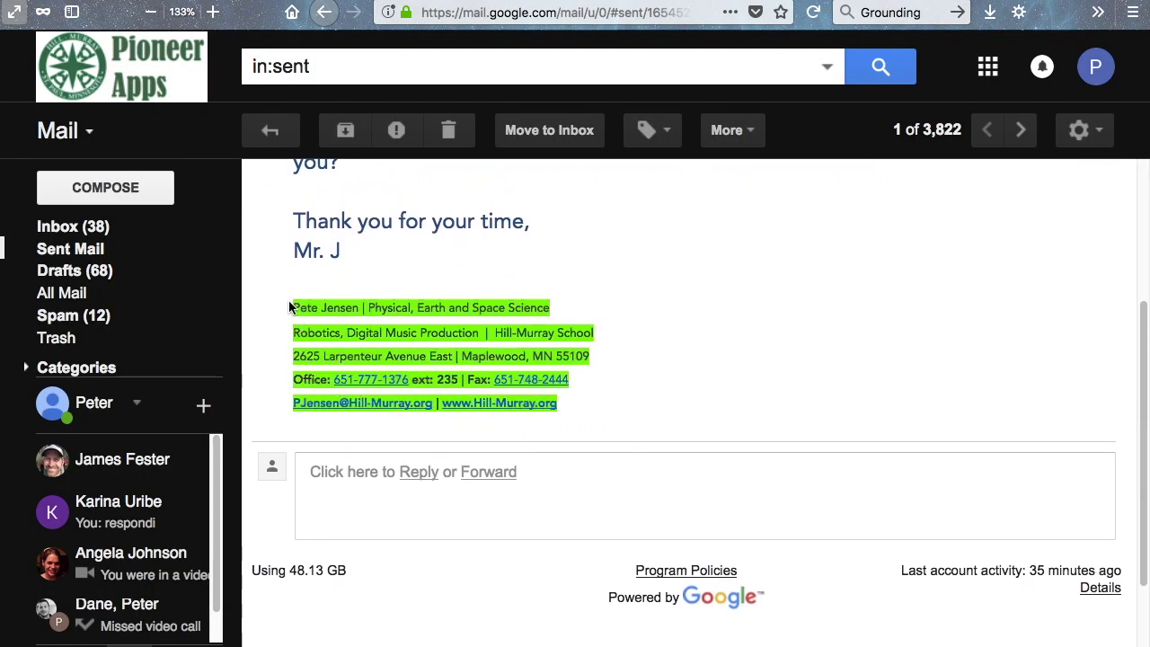
{"action": "left_click", "coordinate": [624, 308]}
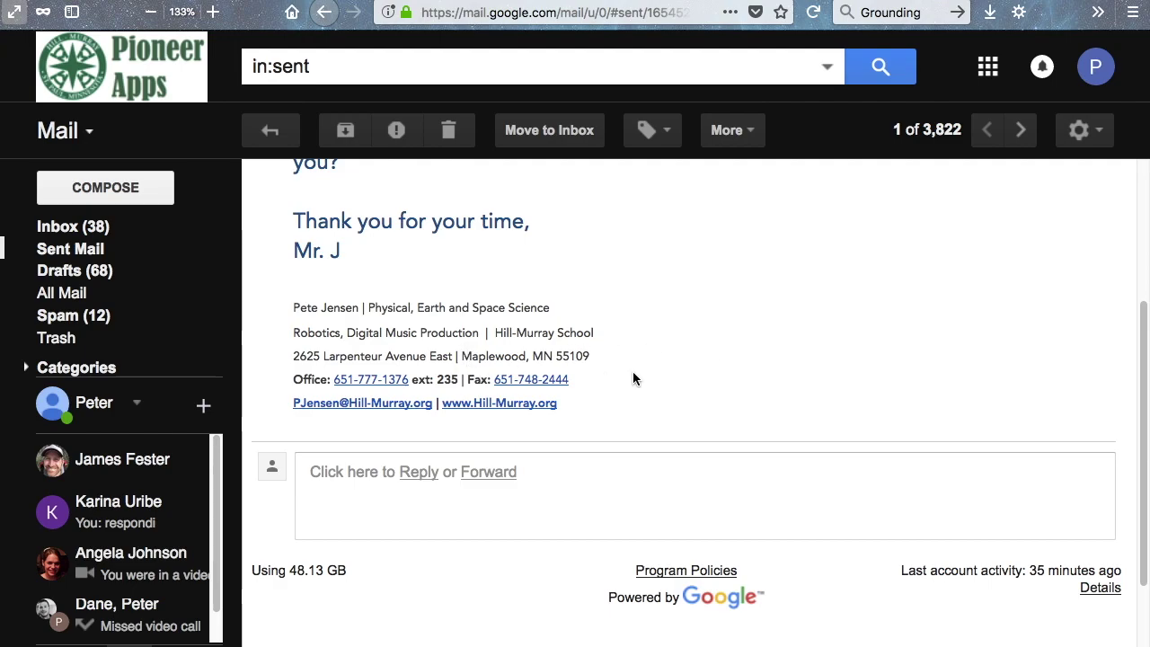
- Return to the inbox and bring up the gear settings menu
{"action": "scroll", "coordinate": [425, 372], "scroll_direction": "up", "scroll_amount": 5}
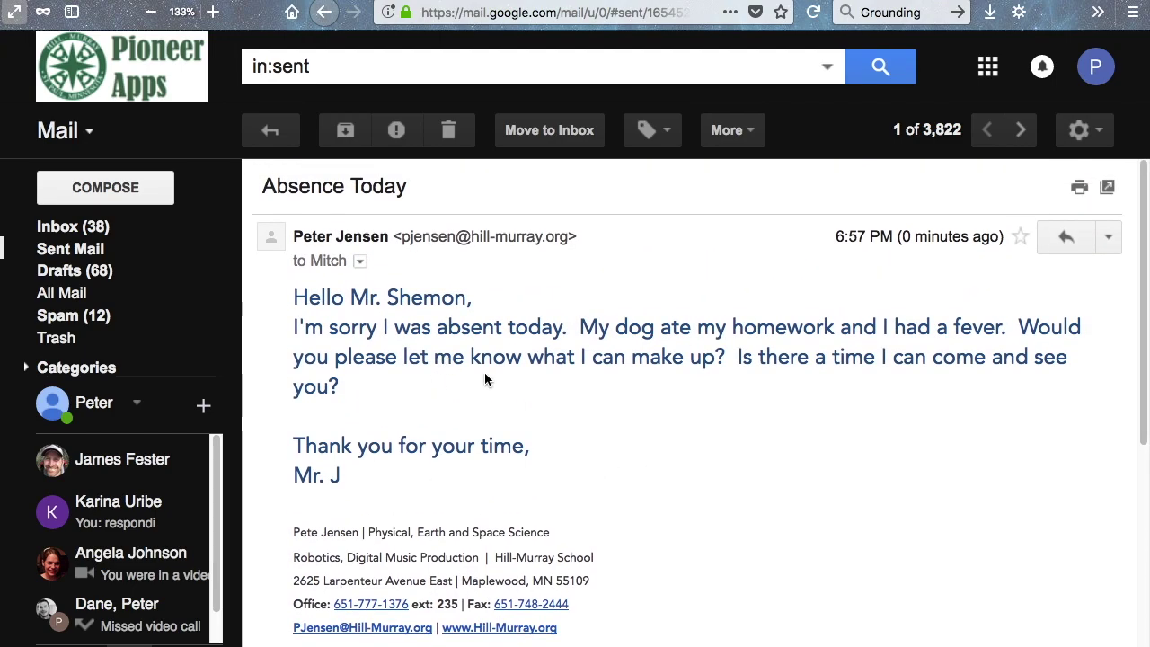
{"action": "left_click", "coordinate": [58, 227]}
{"action": "left_click", "coordinate": [1071, 132]}
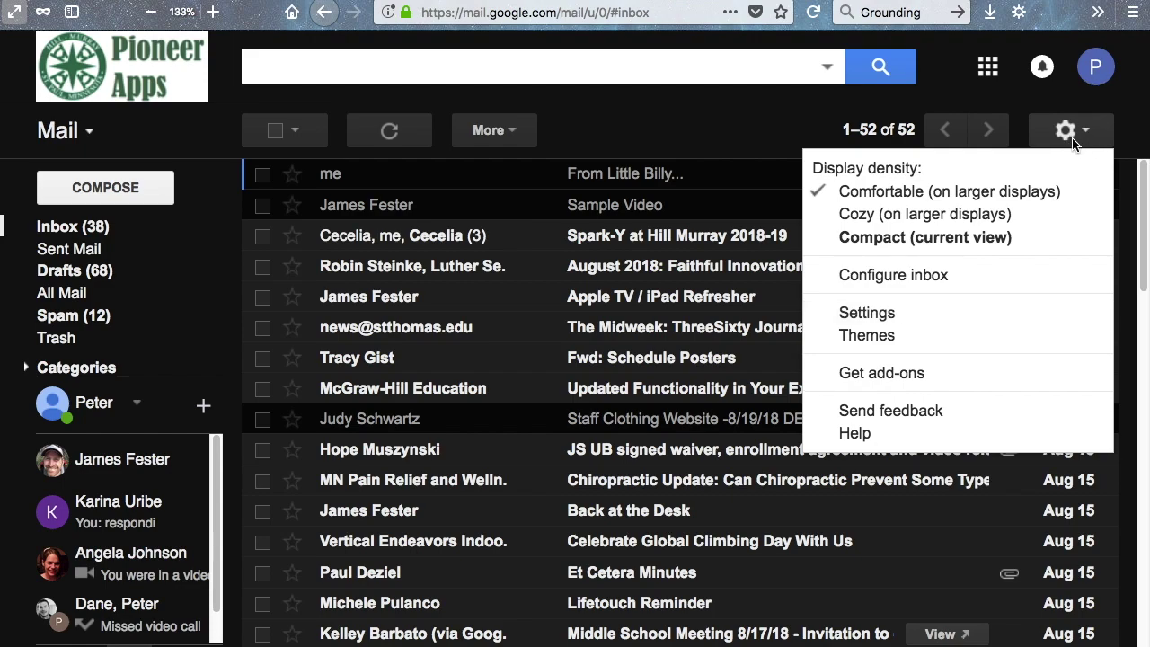
- Open the full General settings, highlight the Default text style sample, and continue down to Signature
{"action": "left_click", "coordinate": [867, 313]}
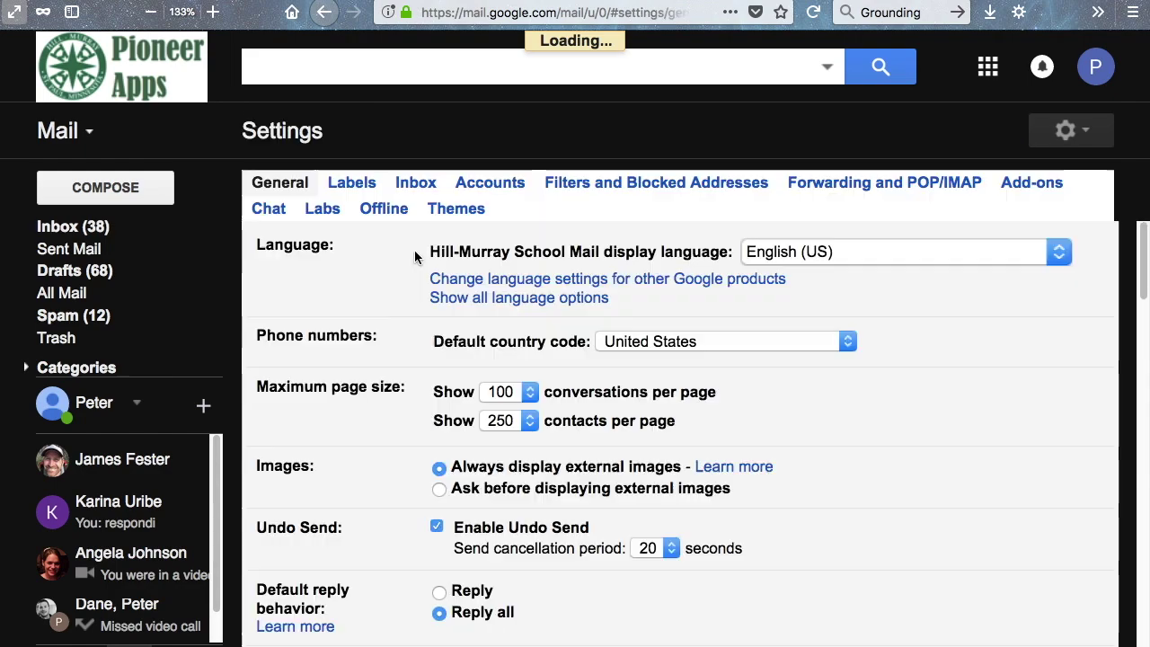
{"action": "scroll", "coordinate": [450, 265], "scroll_direction": "down", "scroll_amount": 3}
{"action": "scroll", "coordinate": [470, 270], "scroll_direction": "up", "scroll_amount": 3}
{"action": "scroll", "coordinate": [366, 241], "scroll_direction": "up", "scroll_amount": 1}
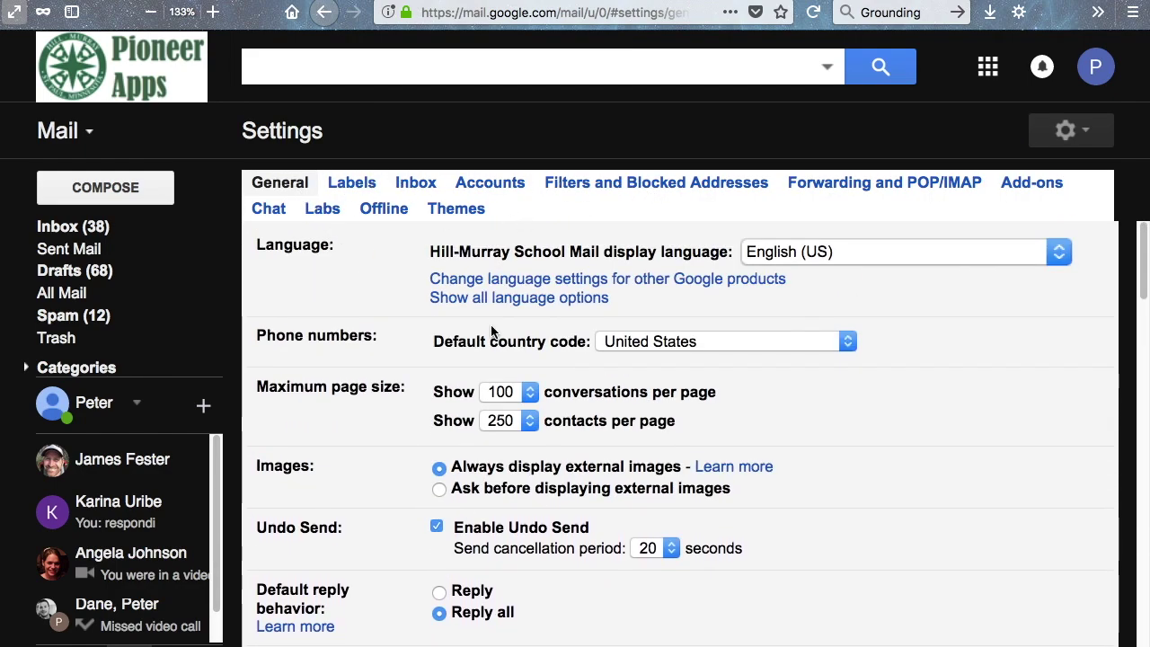
{"action": "scroll", "coordinate": [567, 310], "scroll_direction": "down", "scroll_amount": 5}
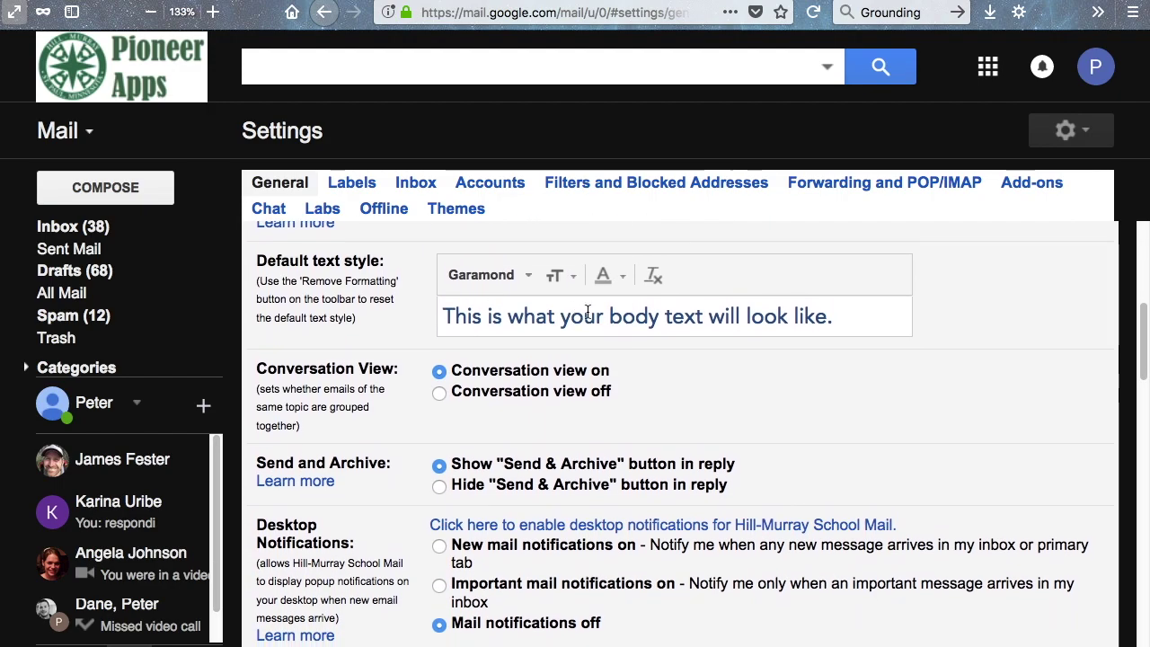
{"action": "scroll", "coordinate": [588, 312], "scroll_direction": "up", "scroll_amount": 1}
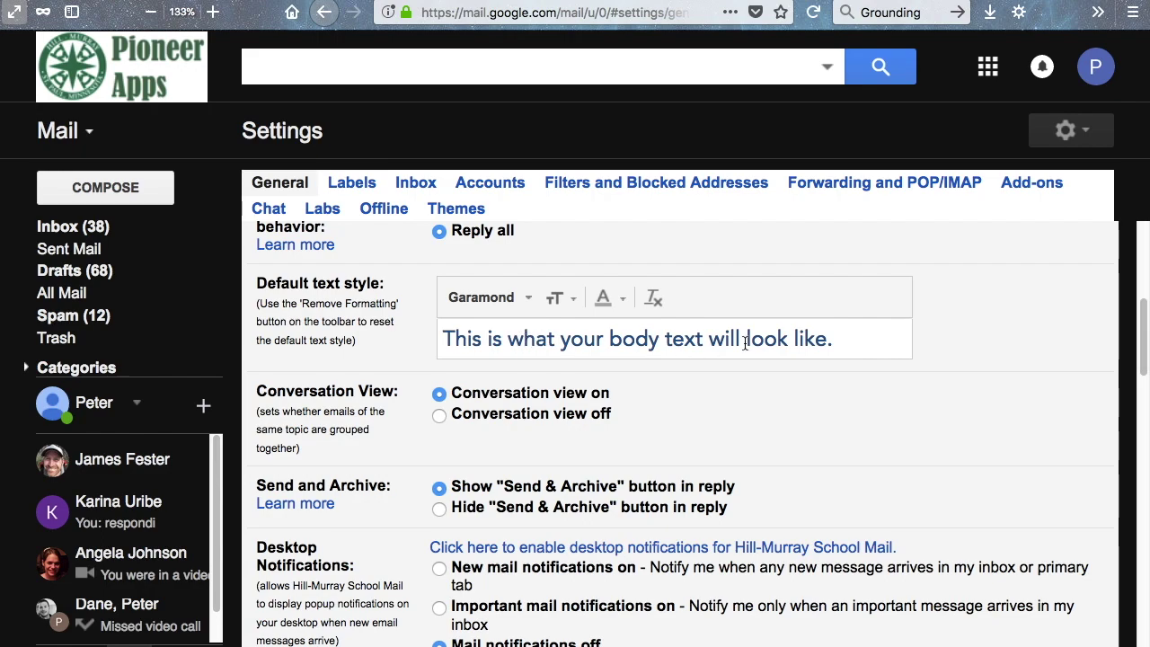
{"action": "left_click_drag", "start_coordinate": [840, 345], "coordinate": [423, 341]}
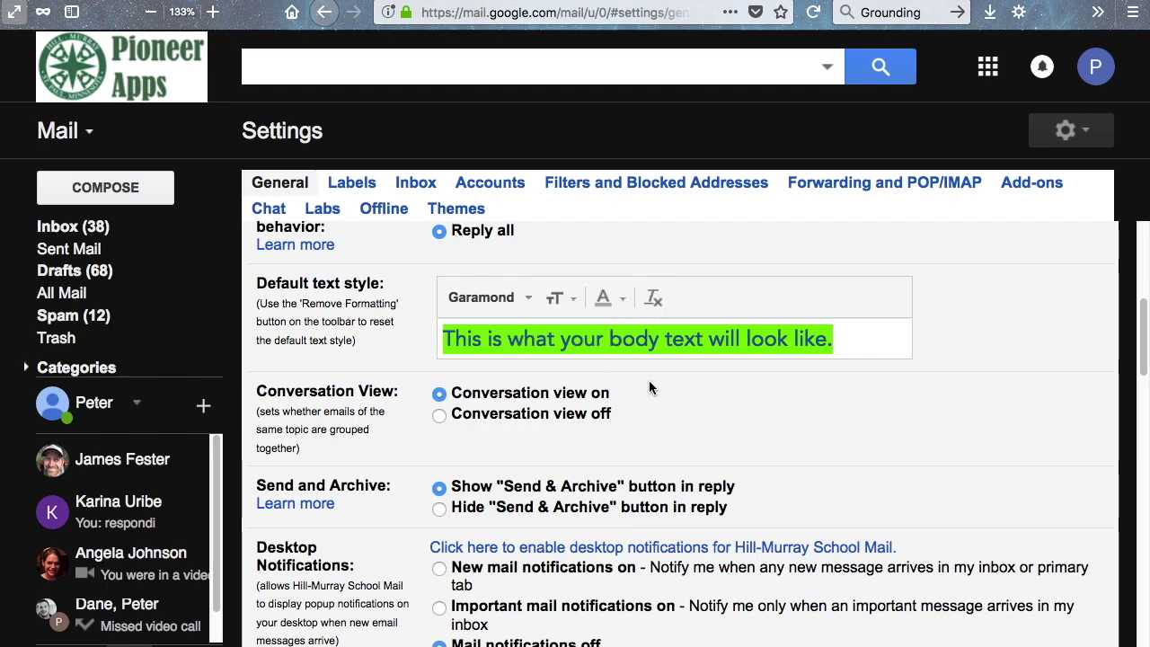
{"action": "scroll", "coordinate": [728, 409], "scroll_direction": "down", "scroll_amount": 5}
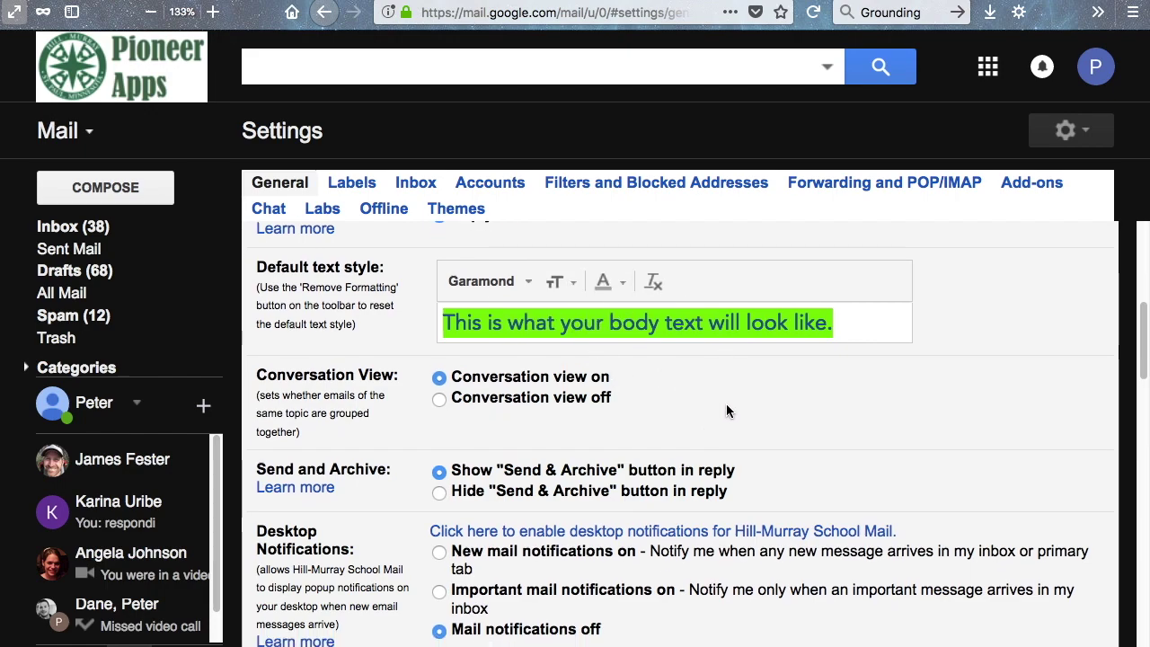
{"action": "scroll", "coordinate": [726, 405], "scroll_direction": "down", "scroll_amount": 5}
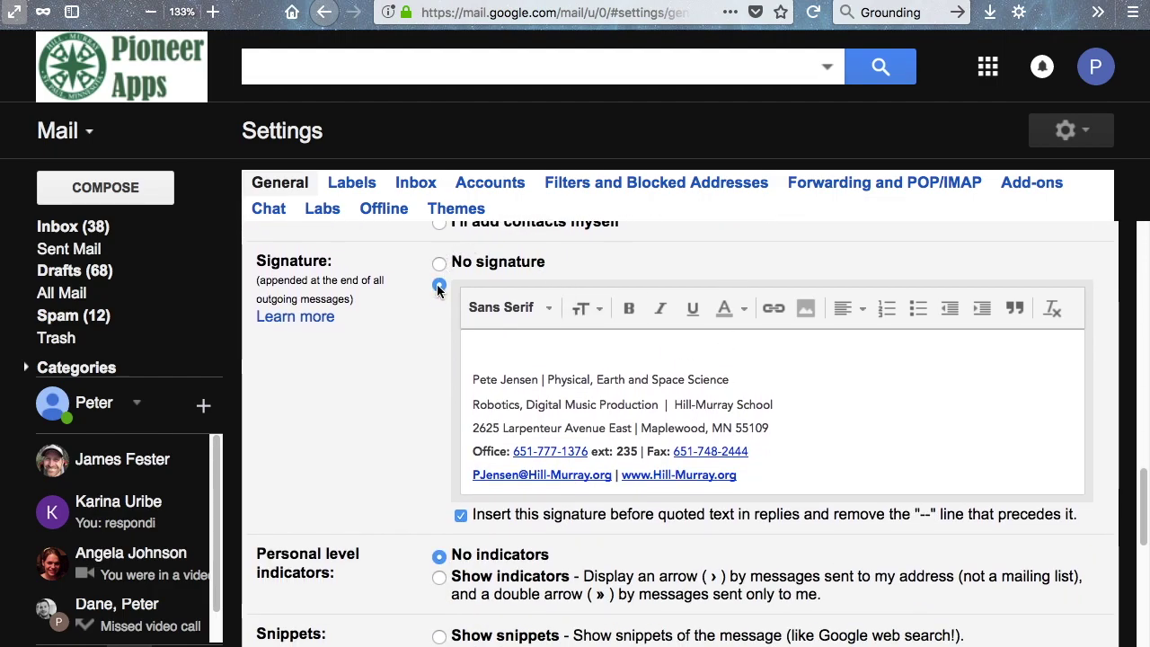
{"action": "left_click", "coordinate": [550, 311]}
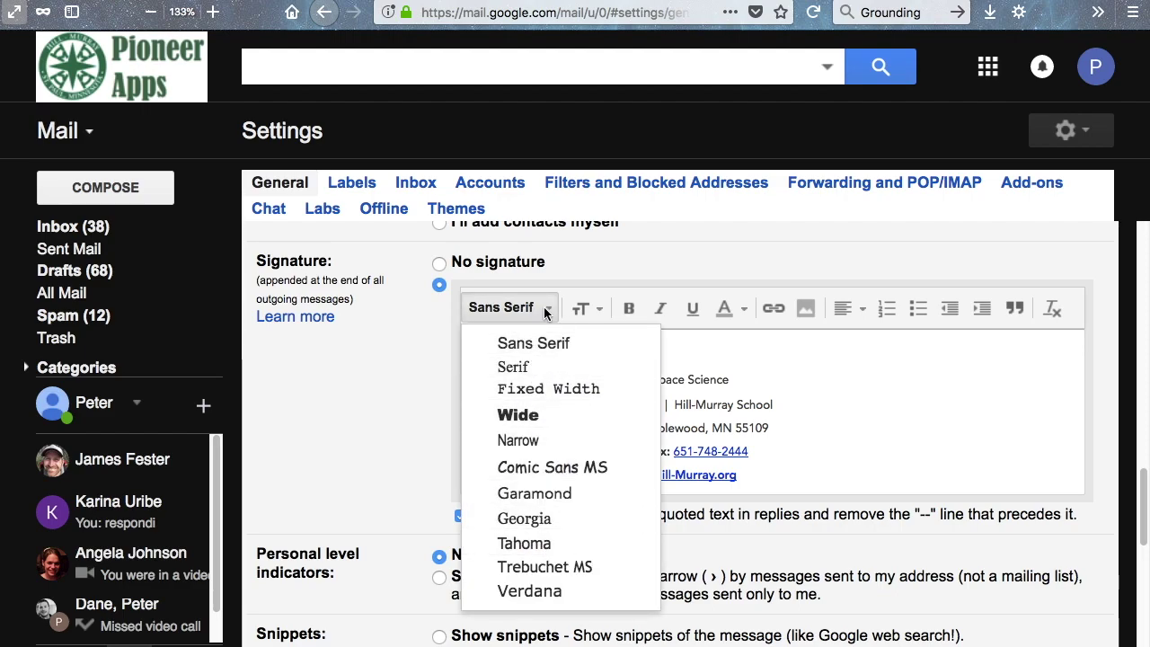
{"action": "left_click", "coordinate": [546, 308]}
{"action": "left_click", "coordinate": [589, 309]}
{"action": "left_click", "coordinate": [592, 311]}
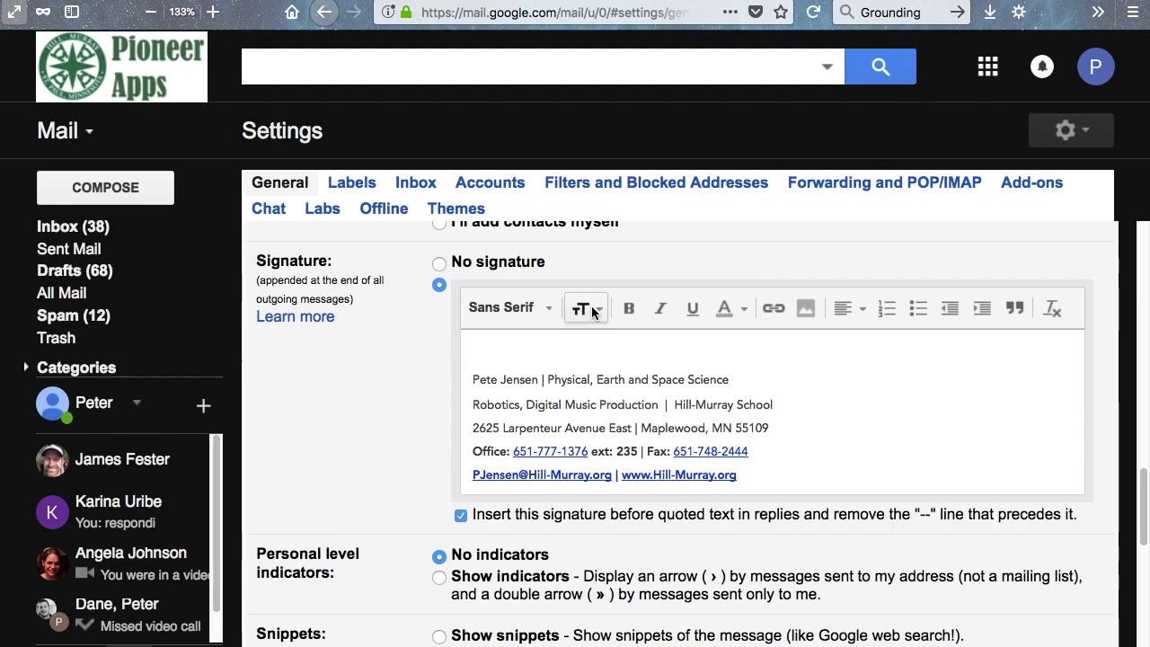
{"action": "left_click", "coordinate": [602, 309]}
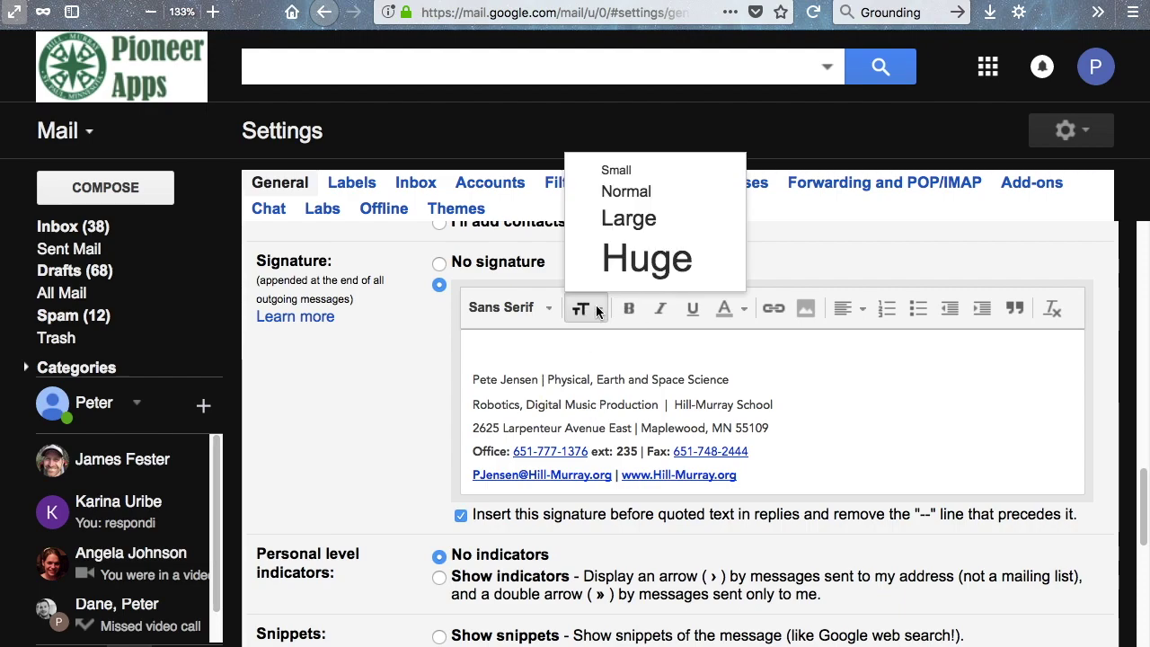
{"action": "left_click", "coordinate": [602, 315]}
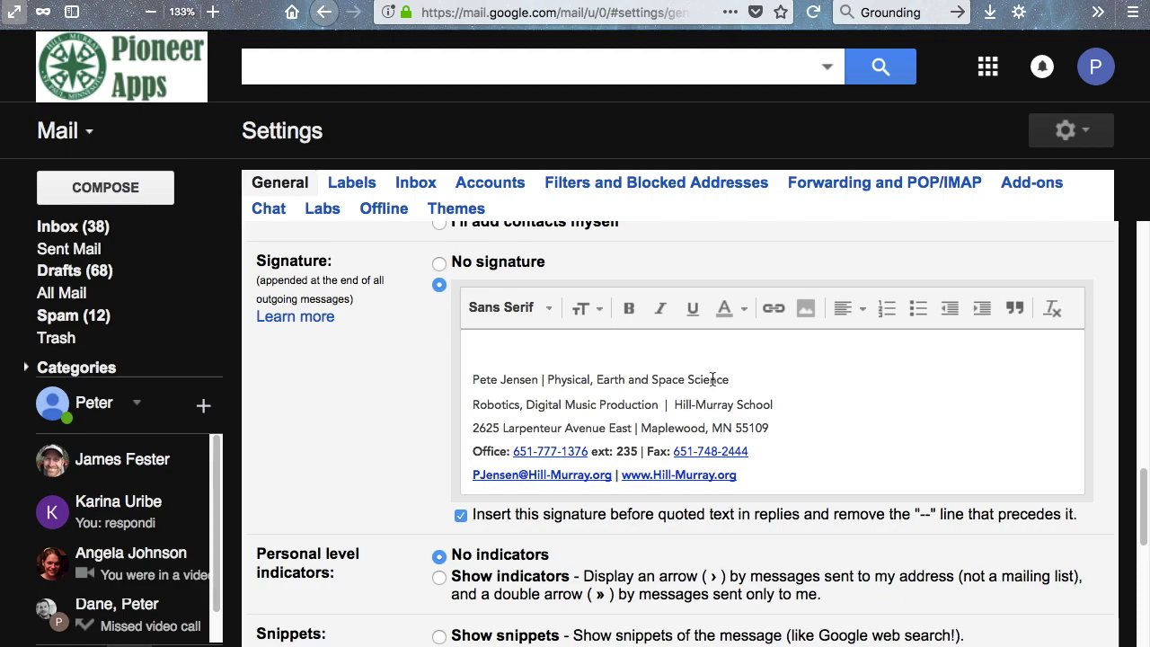
{"action": "scroll", "coordinate": [840, 413], "scroll_direction": "down", "scroll_amount": 2}
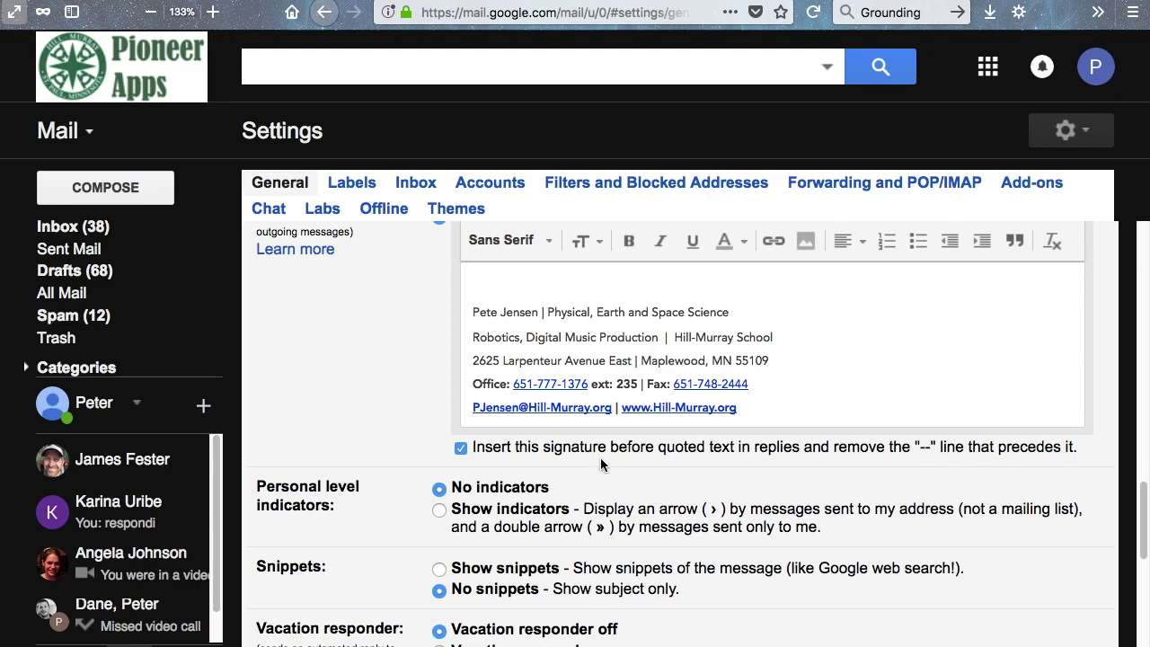
{"action": "scroll", "coordinate": [599, 475], "scroll_direction": "down", "scroll_amount": 5}
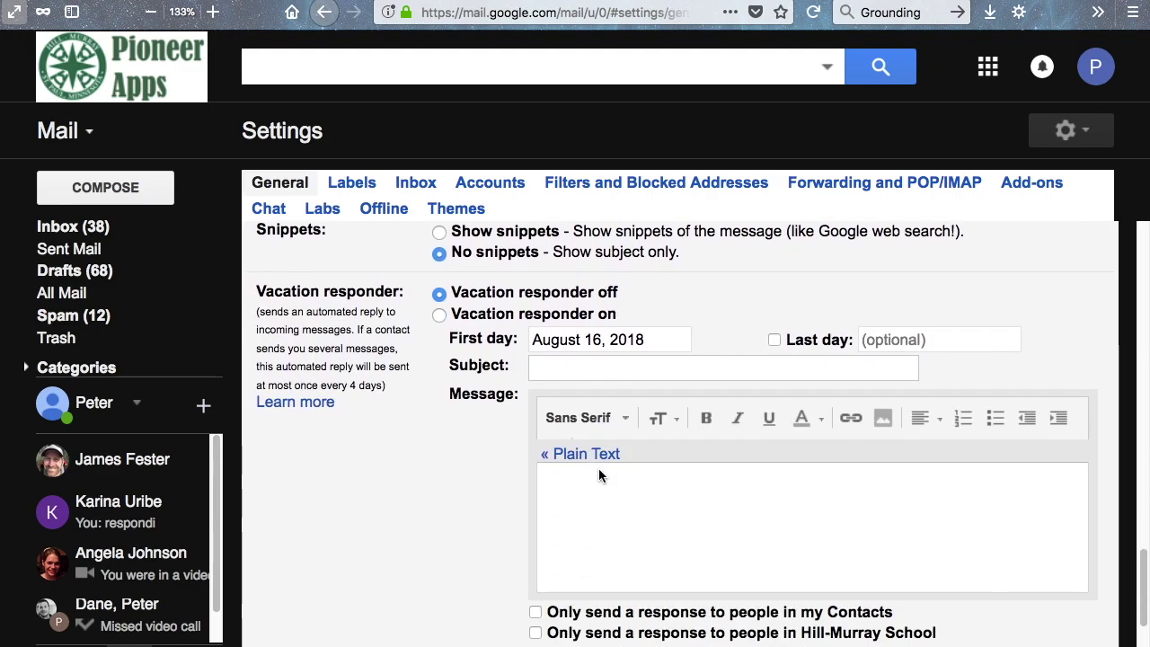
{"action": "scroll", "coordinate": [600, 475], "scroll_direction": "down", "scroll_amount": 5}
{"action": "scroll", "coordinate": [599, 475], "scroll_direction": "up", "scroll_amount": 5}
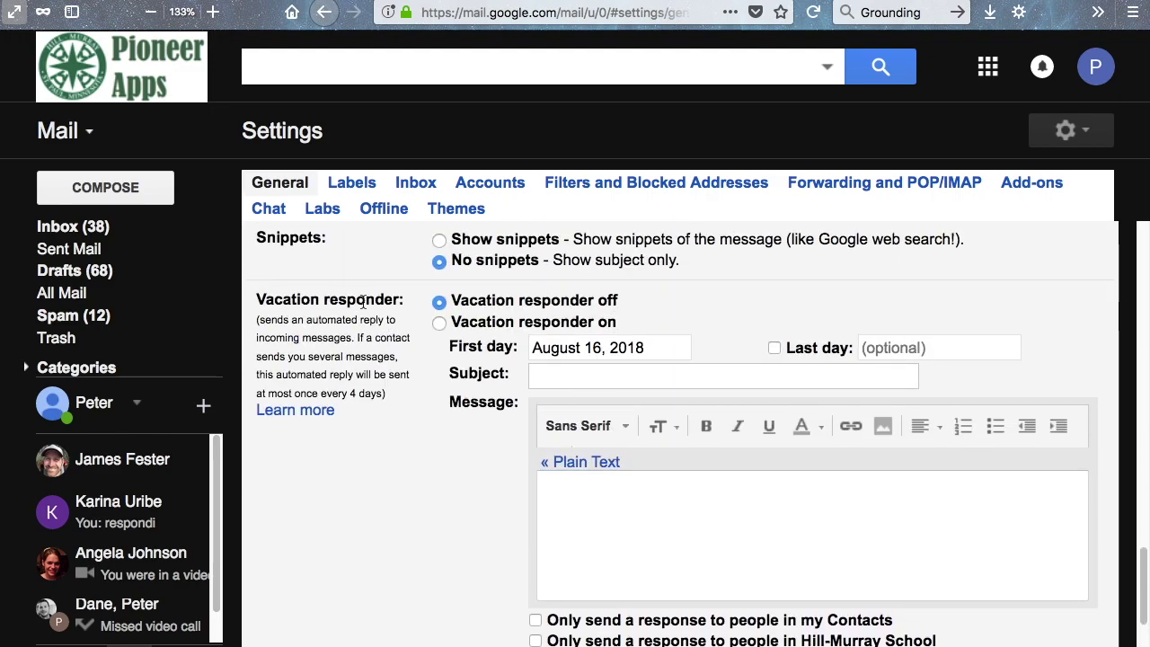
{"action": "left_click_drag", "start_coordinate": [266, 296], "coordinate": [757, 551]}
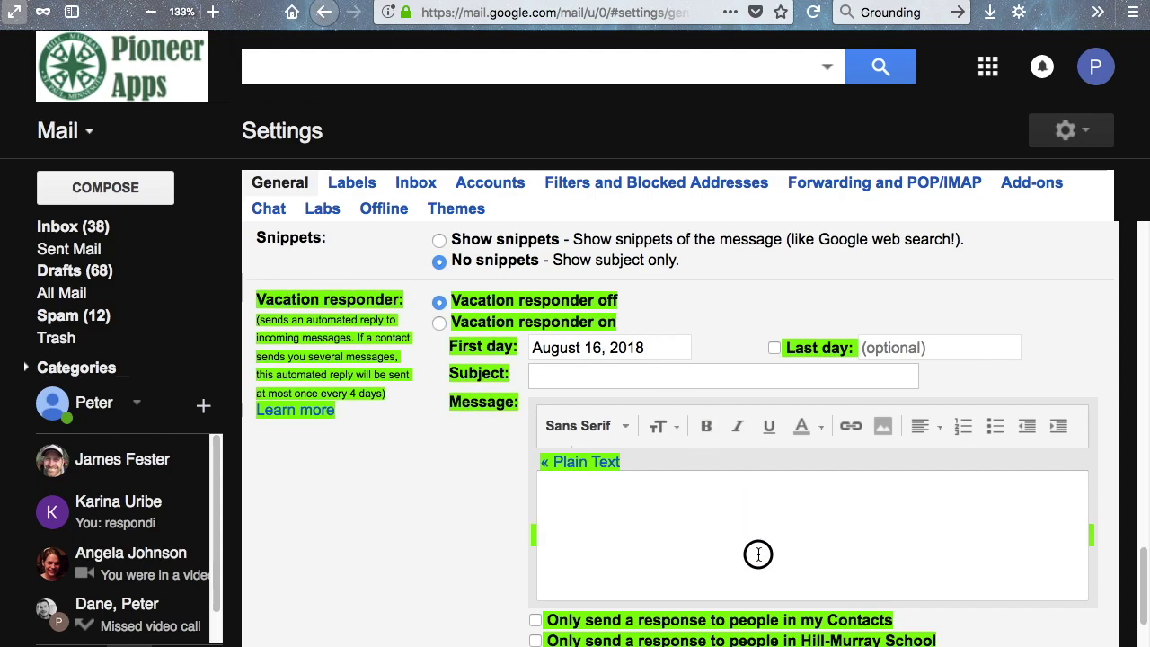
{"action": "left_click", "coordinate": [759, 556]}
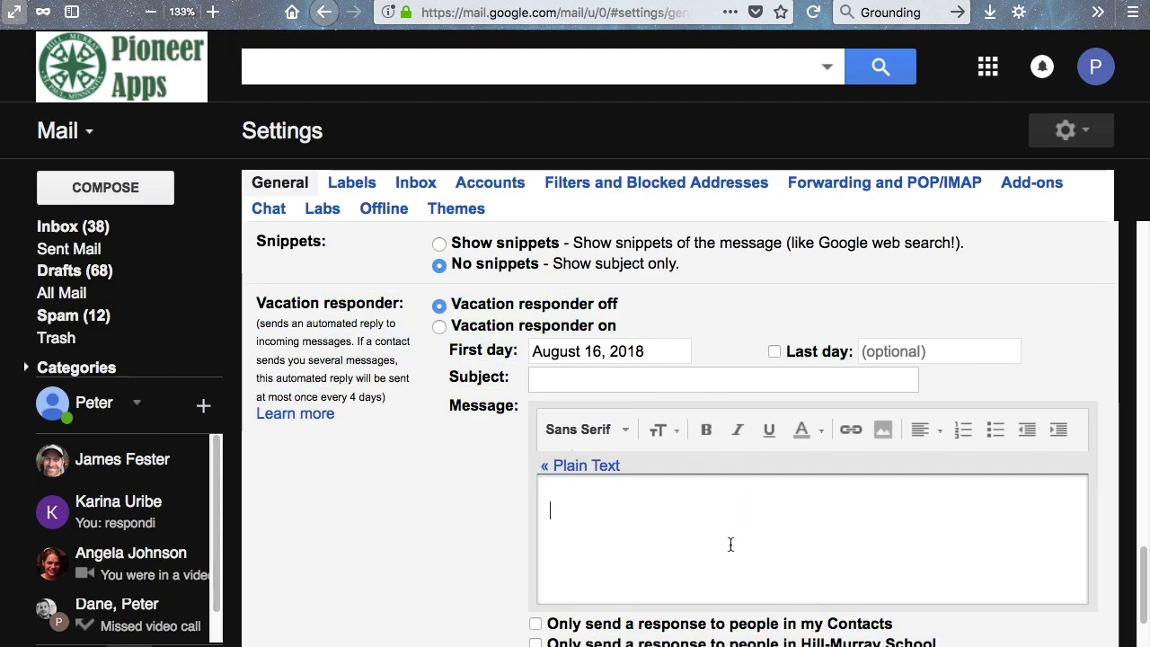
{"action": "scroll", "coordinate": [731, 545], "scroll_direction": "up", "scroll_amount": 3}
{"action": "scroll", "coordinate": [729, 543], "scroll_direction": "down", "scroll_amount": 4}
{"action": "left_click", "coordinate": [578, 460]}
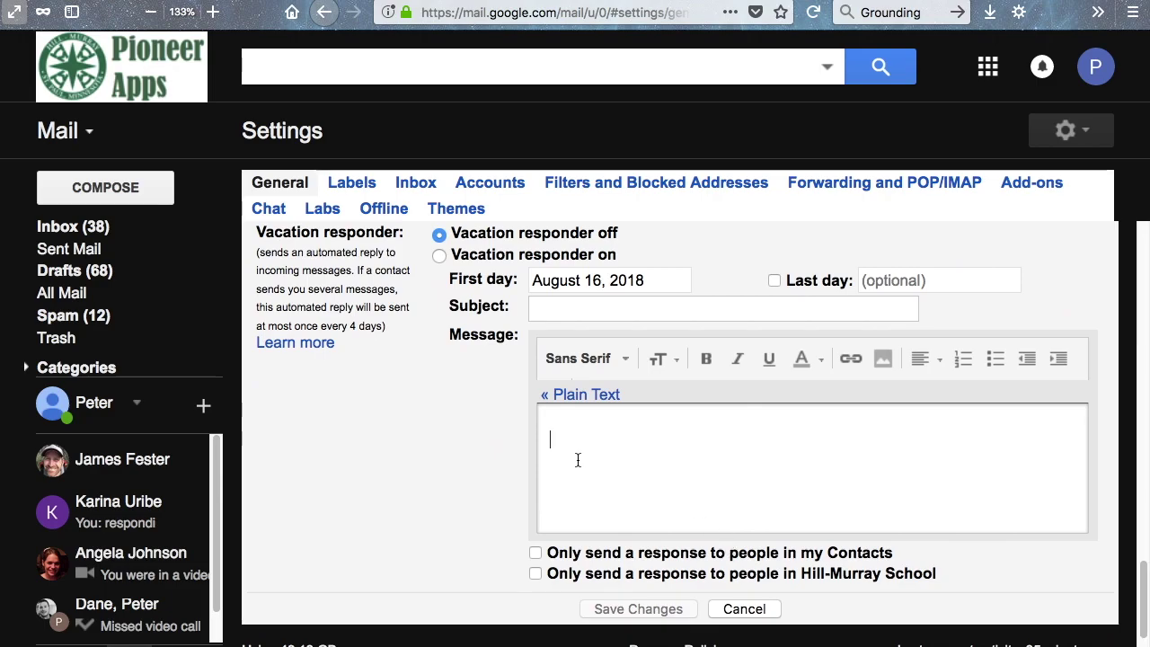
{"action": "scroll", "coordinate": [569, 471], "scroll_direction": "up", "scroll_amount": 15}
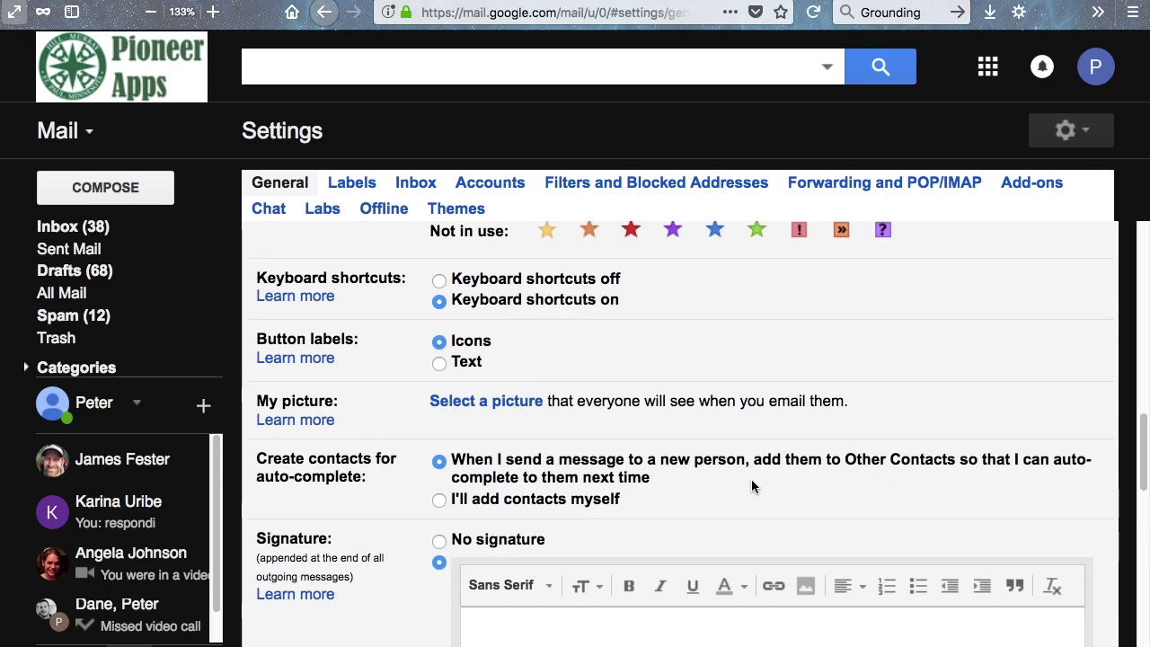
{"action": "key", "text": "ctrl+Tab"}
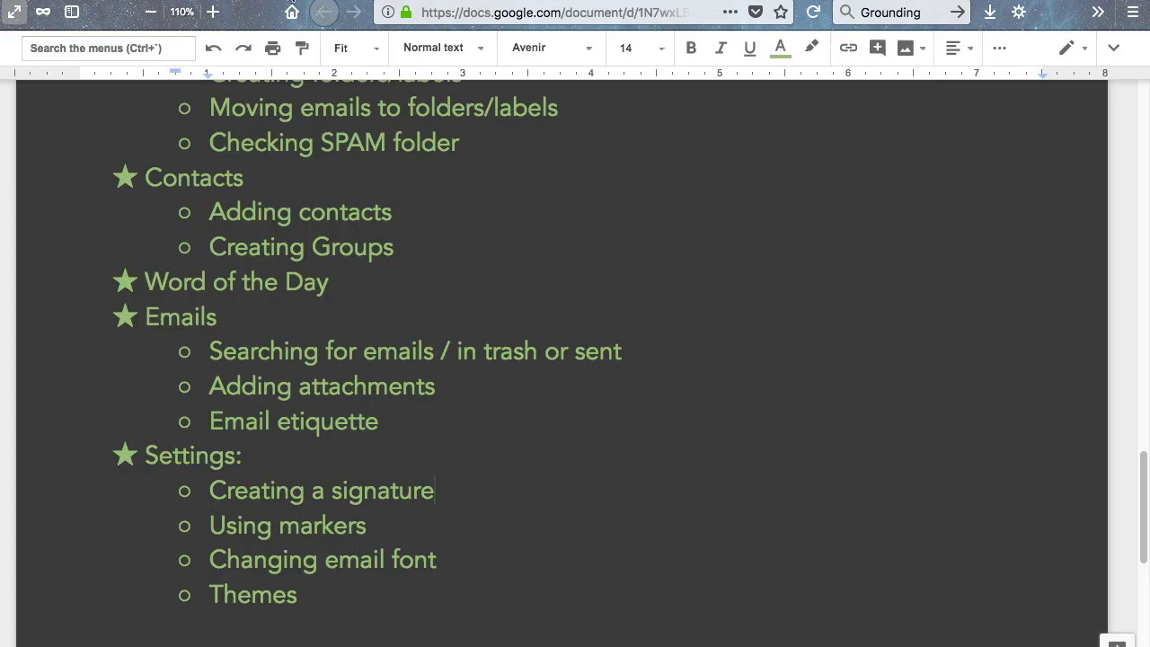
{"action": "left_click_drag", "start_coordinate": [393, 526], "coordinate": [219, 526]}
{"action": "left_click", "coordinate": [245, 526]}
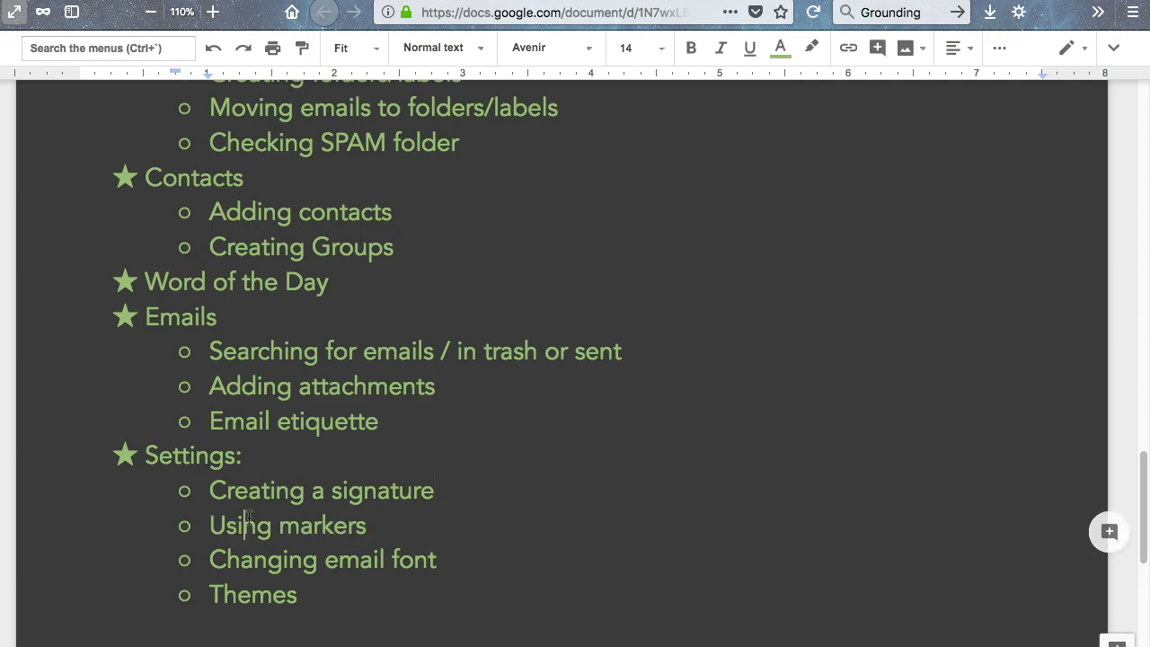
{"action": "key", "text": "ctrl+shift+Tab"}
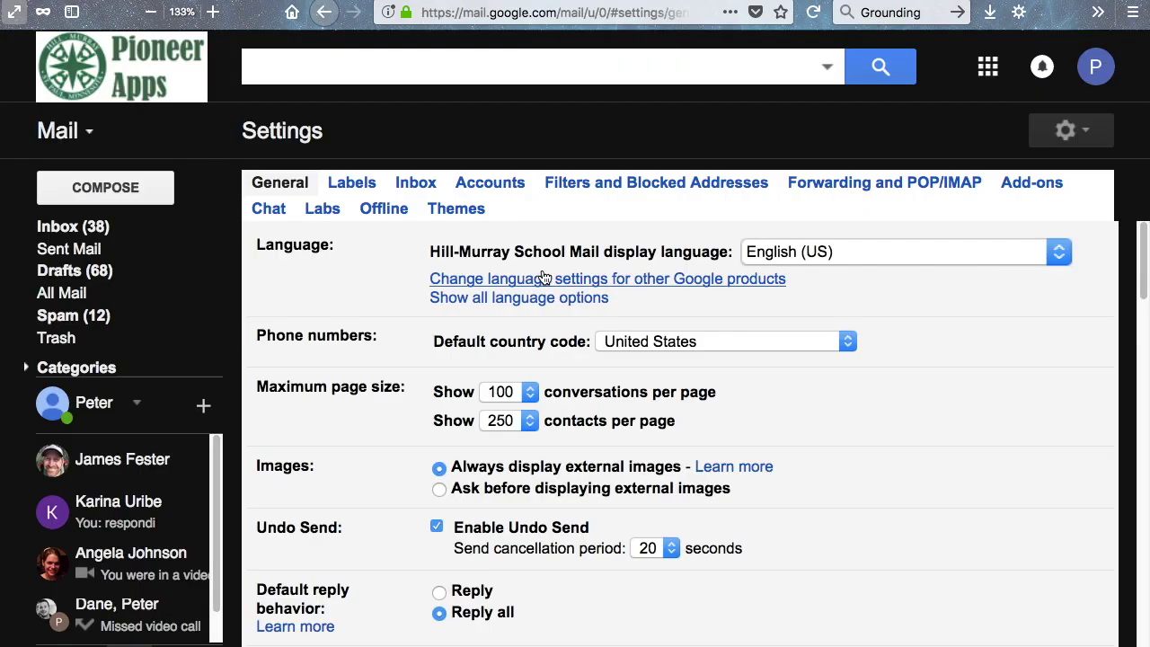
{"action": "scroll", "coordinate": [577, 360], "scroll_direction": "down", "scroll_amount": 10}
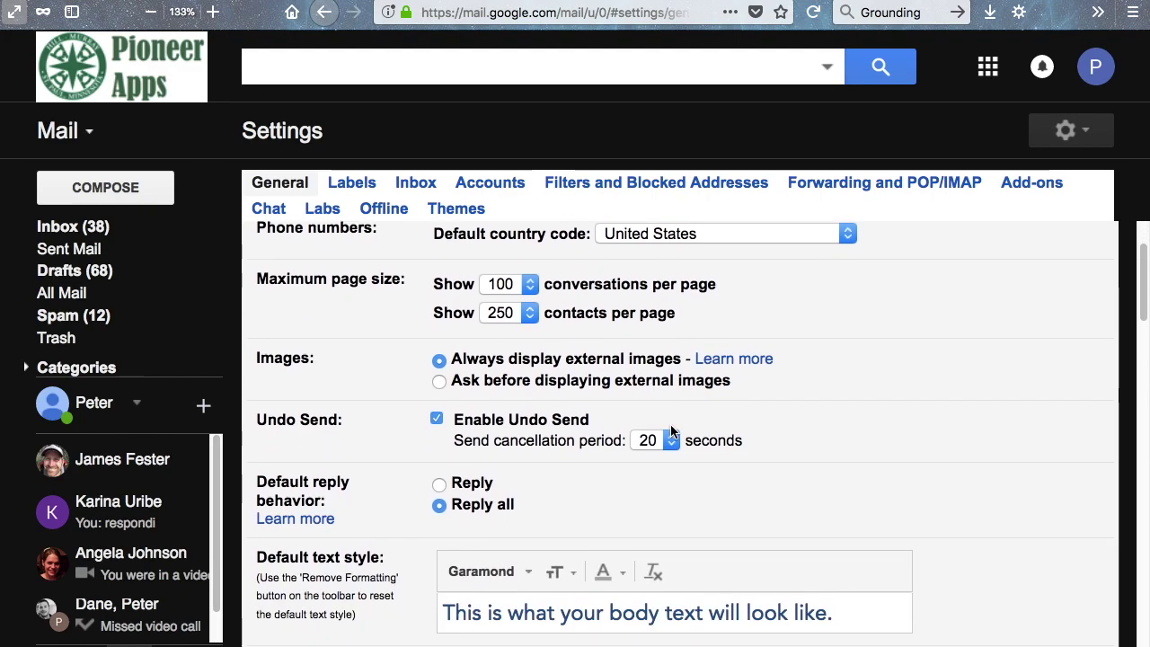
{"action": "scroll", "coordinate": [680, 430], "scroll_direction": "down", "scroll_amount": 1}
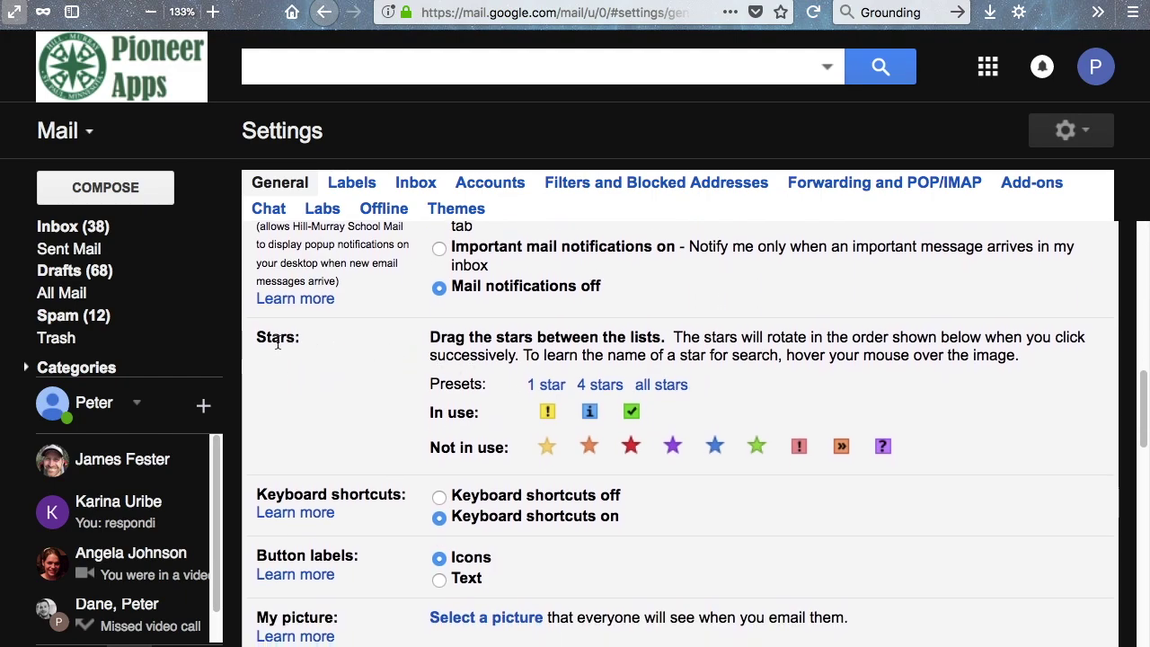
{"action": "left_click_drag", "start_coordinate": [258, 336], "coordinate": [954, 465]}
{"action": "left_click", "coordinate": [954, 465]}
{"action": "mouse_move", "coordinate": [550, 448]}
{"action": "left_mouse_down"}
{"action": "mouse_move", "coordinate": [641, 421]}
{"action": "mouse_move", "coordinate": [546, 433]}
{"action": "mouse_move", "coordinate": [545, 447]}
{"action": "left_mouse_up"}
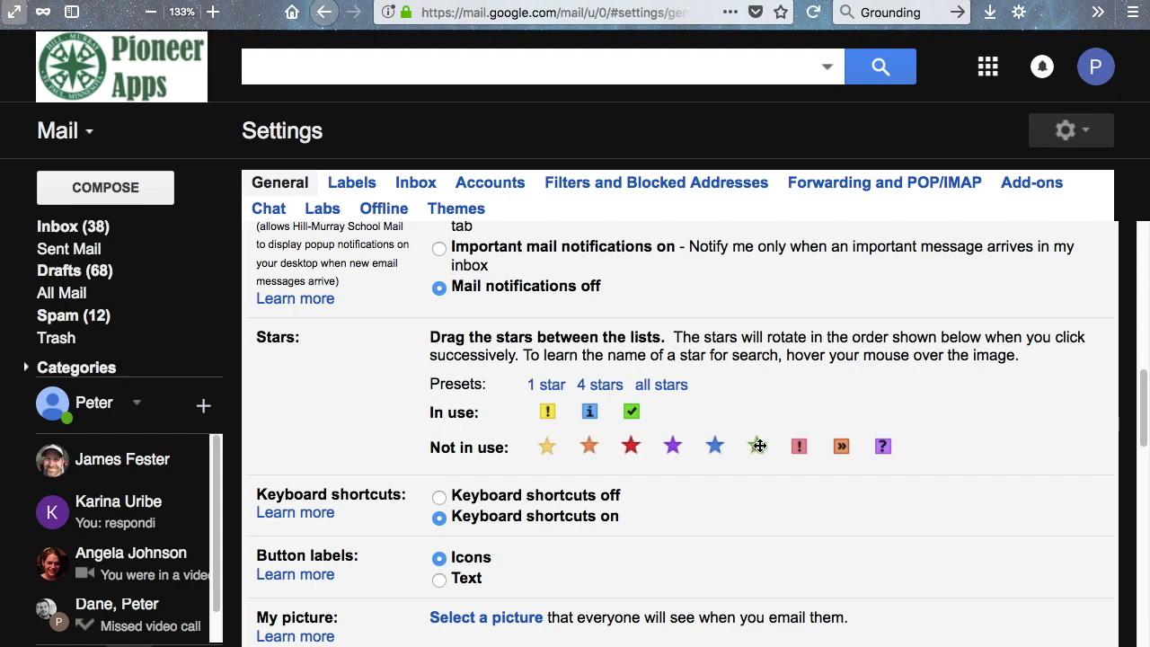
- Add the green marker to In use, and return the orange » and purple ? markers to Not in use
{"action": "mouse_move", "coordinate": [760, 445]}
{"action": "left_mouse_down"}
{"action": "mouse_move", "coordinate": [698, 411]}
{"action": "mouse_move", "coordinate": [674, 411]}
{"action": "mouse_move", "coordinate": [732, 423]}
{"action": "mouse_move", "coordinate": [753, 449]}
{"action": "left_mouse_up"}
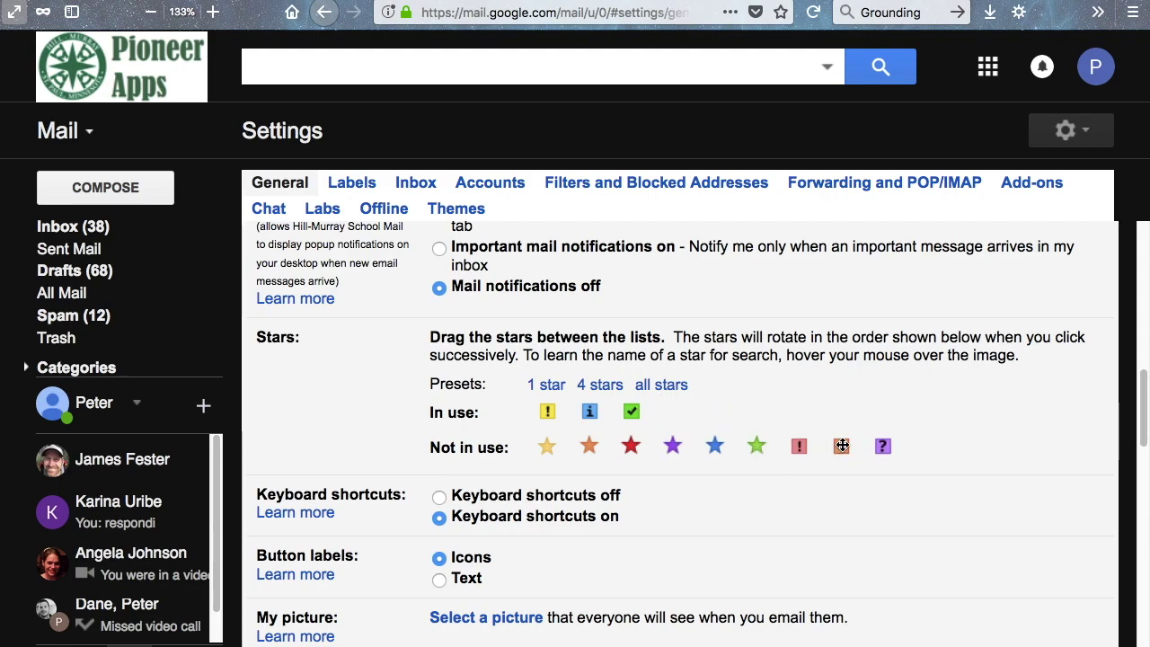
{"action": "left_click_drag", "start_coordinate": [842, 446], "coordinate": [687, 414]}
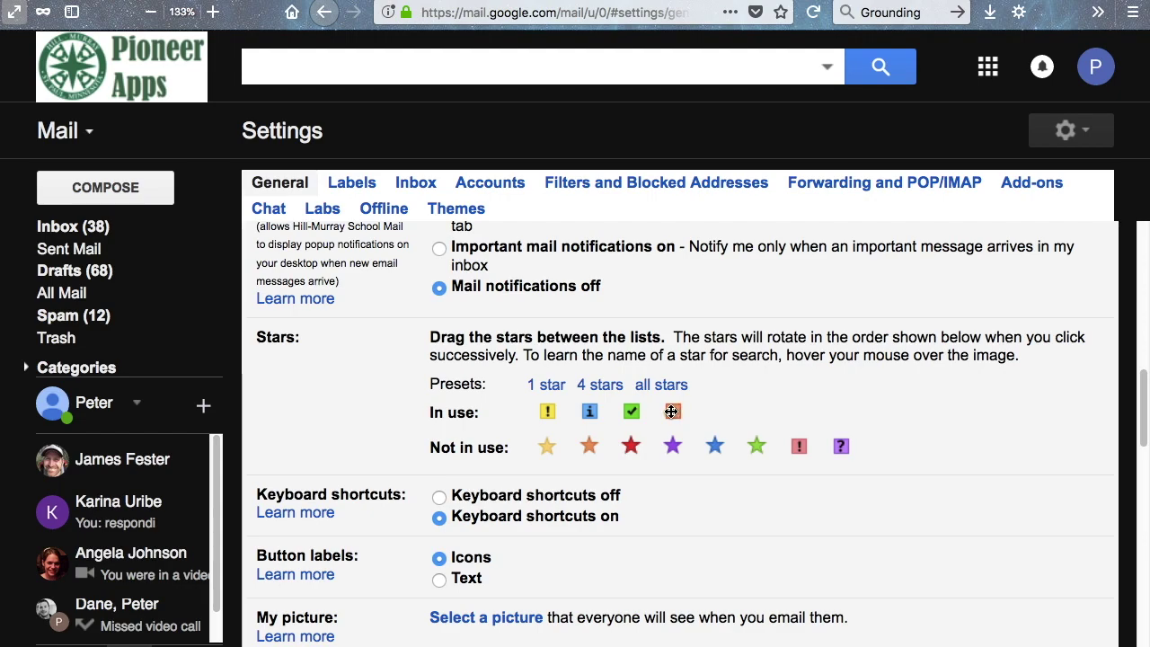
{"action": "mouse_move", "coordinate": [672, 410]}
{"action": "left_mouse_down"}
{"action": "mouse_move", "coordinate": [843, 446]}
{"action": "mouse_move", "coordinate": [672, 410]}
{"action": "left_mouse_up"}
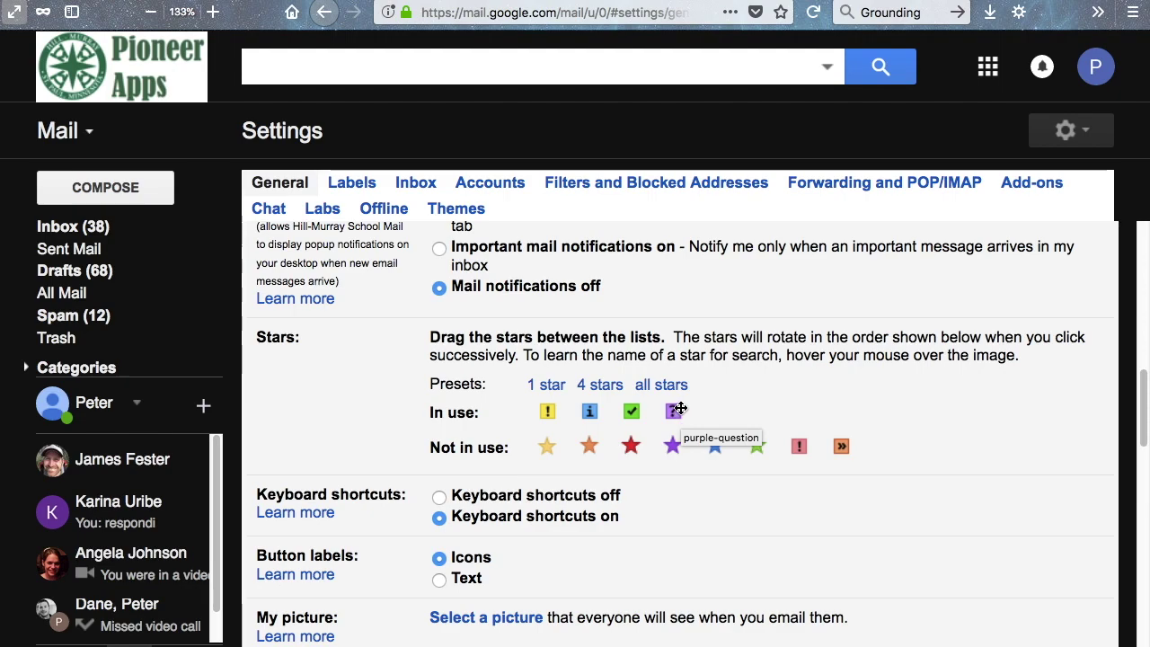
{"action": "left_click_drag", "start_coordinate": [680, 413], "coordinate": [864, 440]}
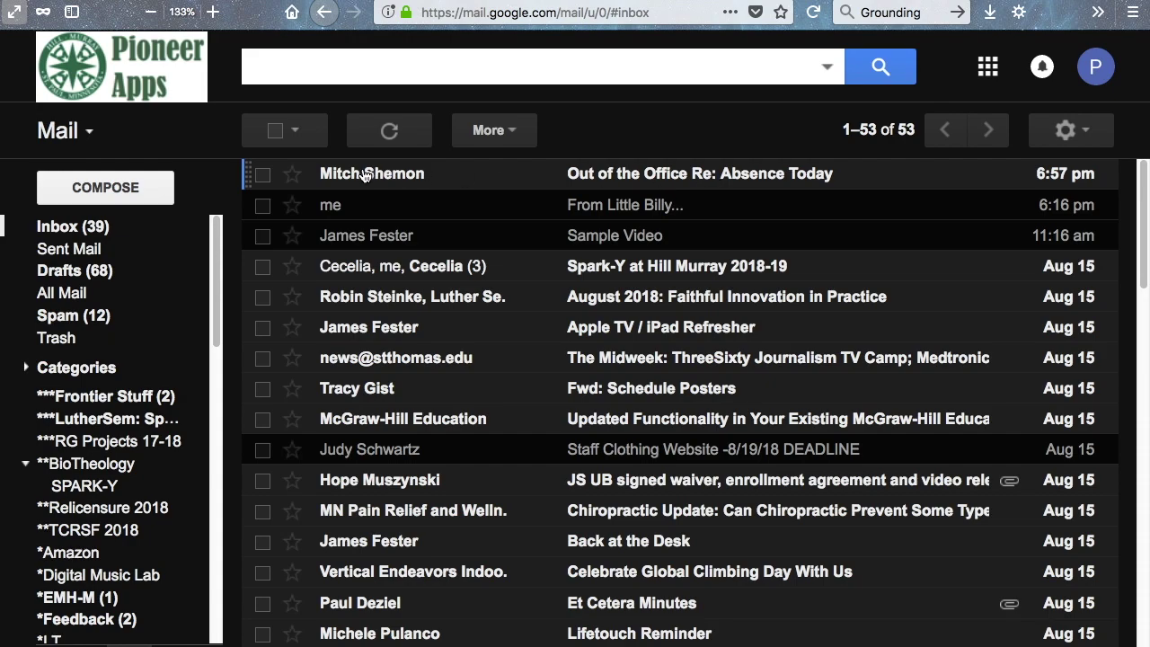
- Cycle Sample Video's star through yellow !, blue i and green check until clear, then tick its checkbox
{"action": "left_click", "coordinate": [292, 235]}
{"action": "left_click", "coordinate": [293, 237]}
{"action": "left_click", "coordinate": [293, 237]}
{"action": "left_click", "coordinate": [294, 238]}
{"action": "left_click", "coordinate": [297, 238]}
{"action": "left_click", "coordinate": [263, 235]}
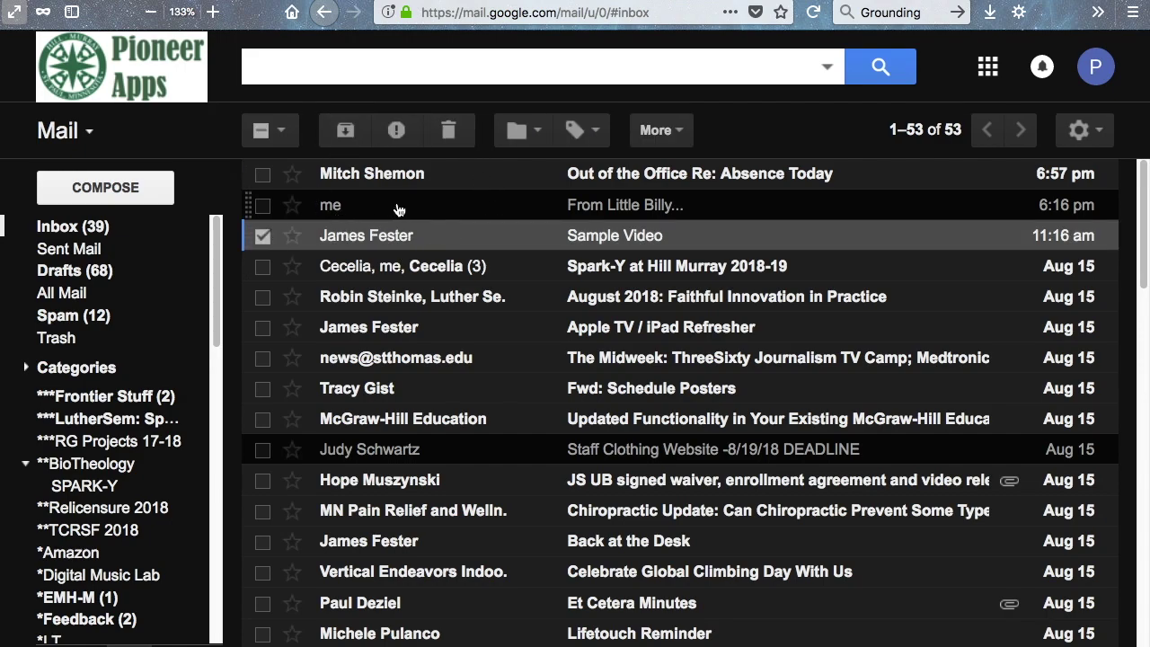
- Archive Sample Video, confirm it still appears in a search for the sender's mail, then return to the inbox
{"action": "left_click", "coordinate": [345, 131]}
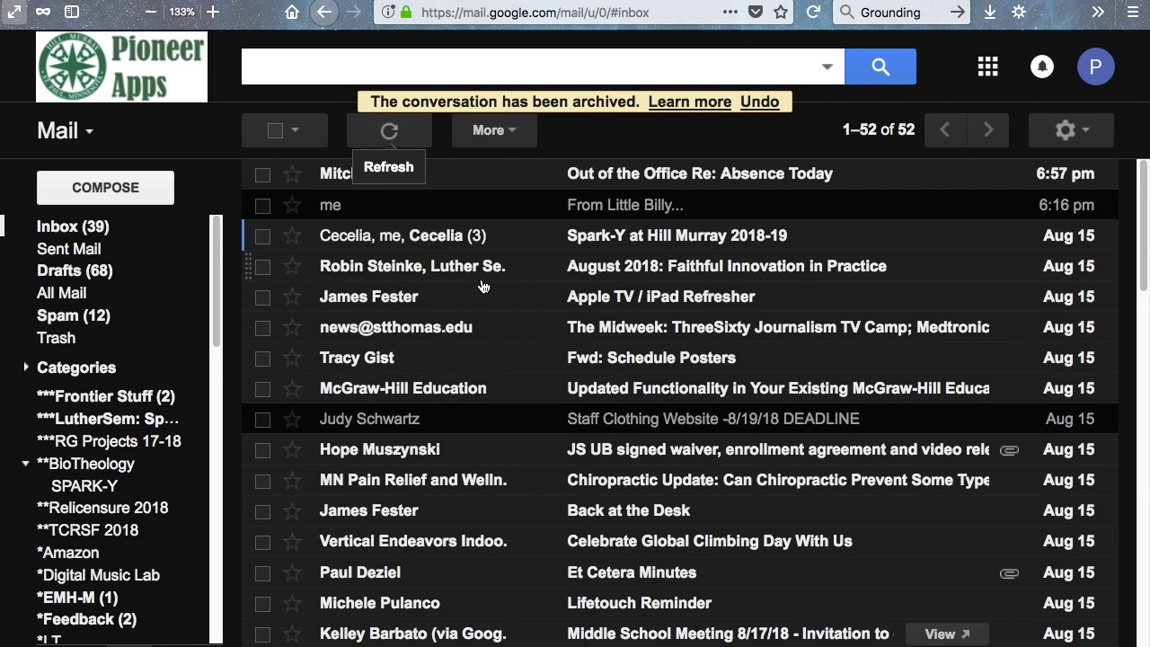
{"action": "left_click", "coordinate": [341, 69]}
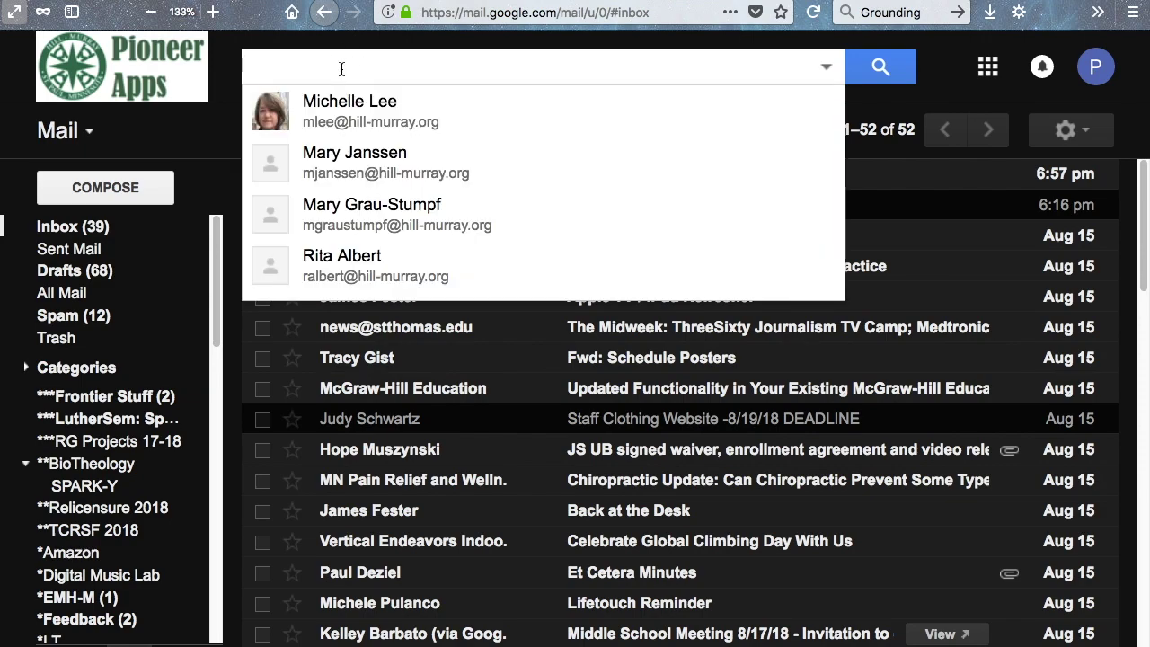
{"action": "type", "text": "fester"}
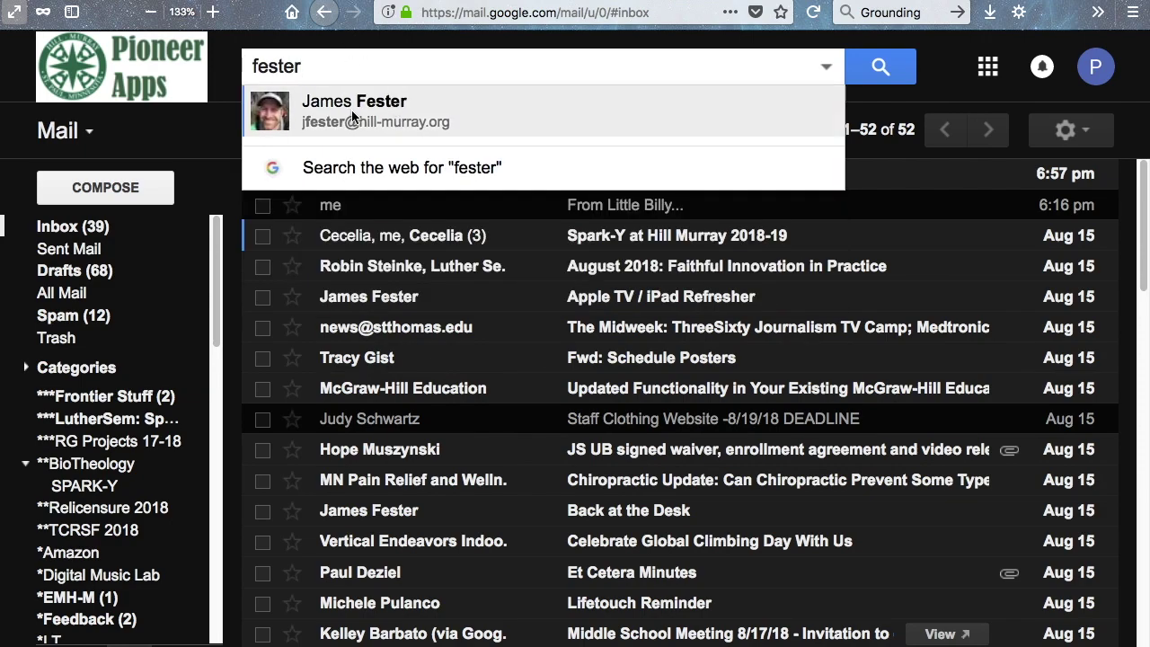
{"action": "left_click", "coordinate": [373, 115]}
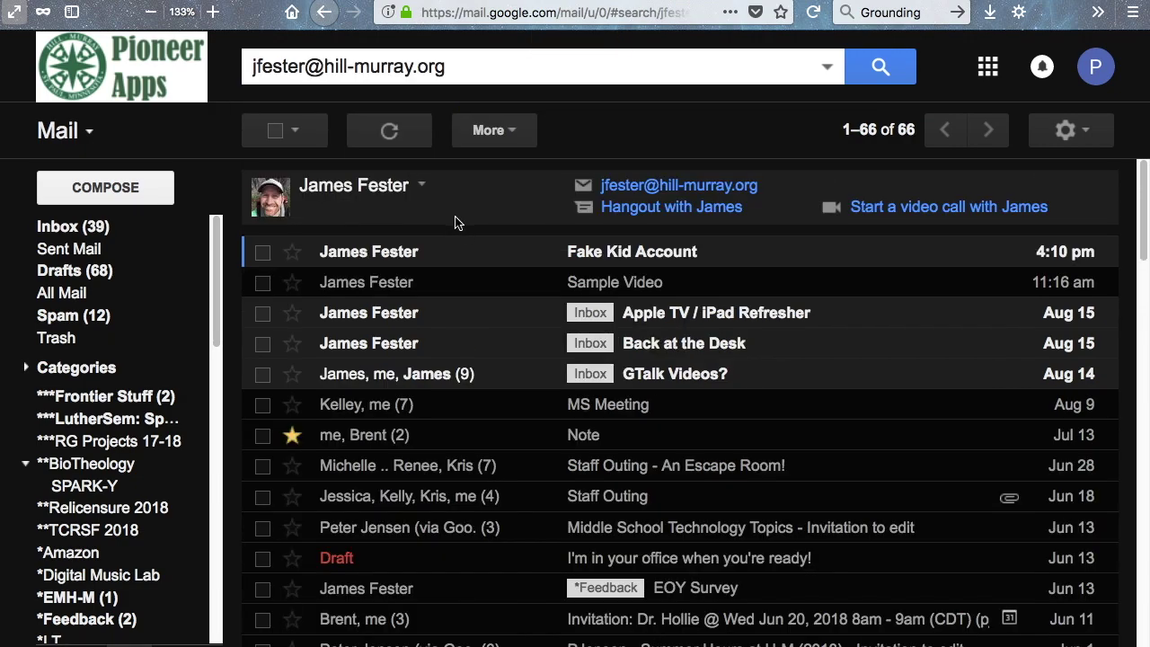
{"action": "left_click", "coordinate": [510, 284]}
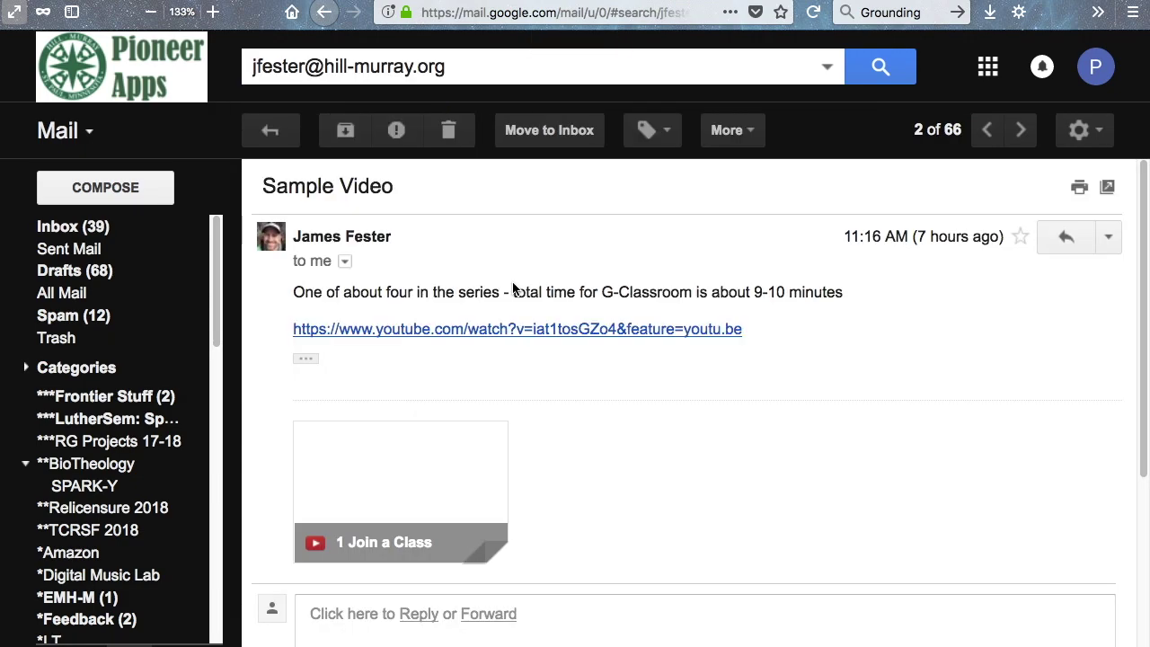
{"action": "left_click", "coordinate": [270, 131]}
{"action": "left_click", "coordinate": [72, 227]}
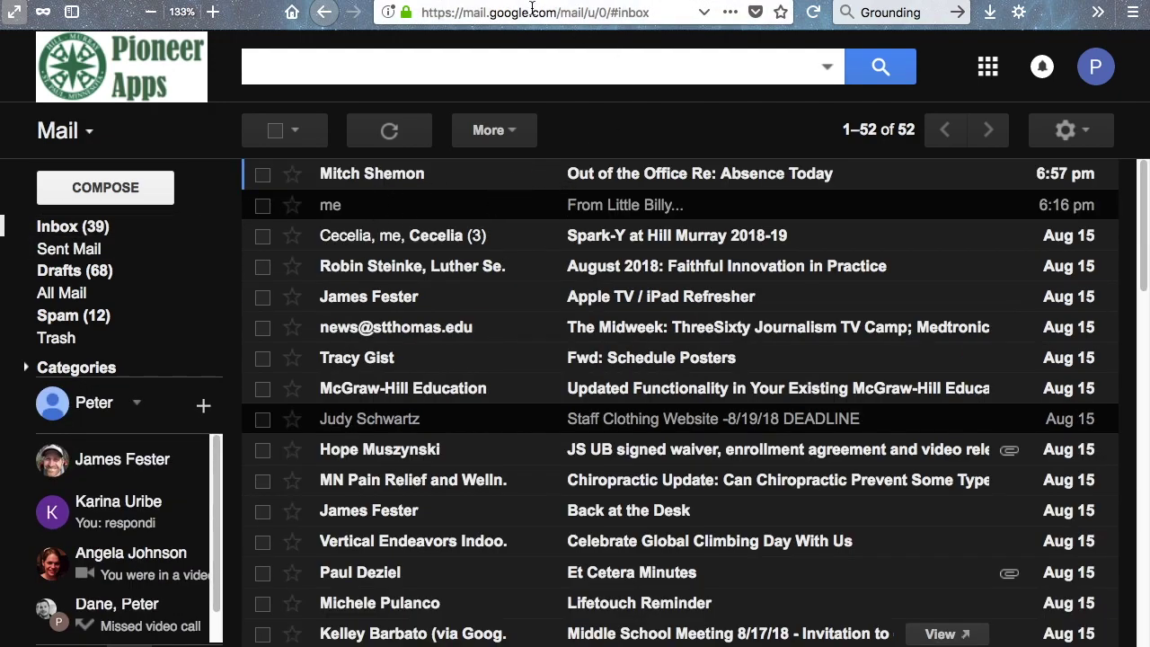
- Select the Themes topic in the Docs lesson outline, then open Gmail's gear menu
{"action": "key", "text": "ctrl+Tab"}
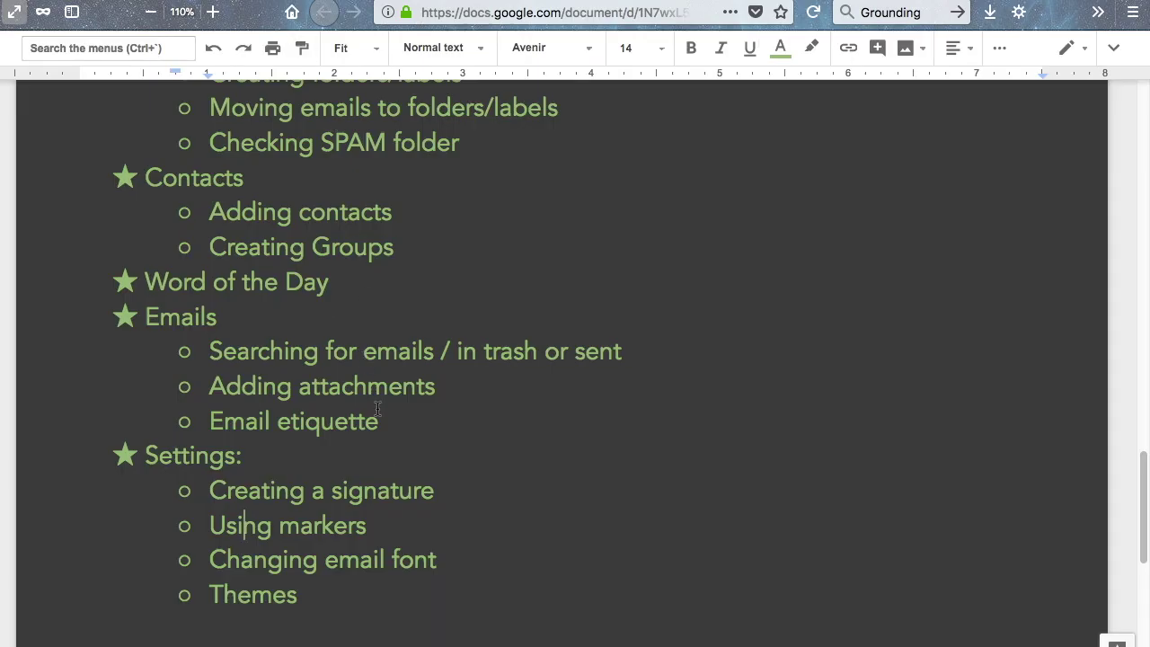
{"action": "left_click_drag", "start_coordinate": [447, 559], "coordinate": [157, 559]}
{"action": "left_click", "coordinate": [259, 464]}
{"action": "left_click_drag", "start_coordinate": [311, 596], "coordinate": [183, 593]}
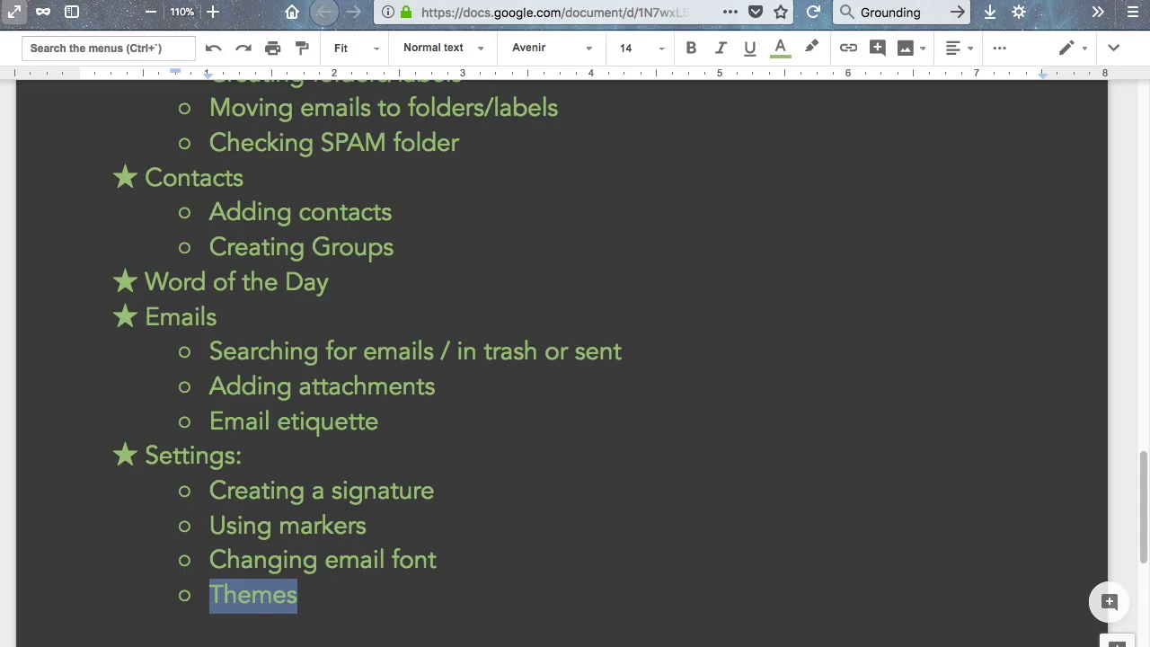
{"action": "key", "text": "ctrl+Tab"}
{"action": "left_click", "coordinate": [1065, 128]}
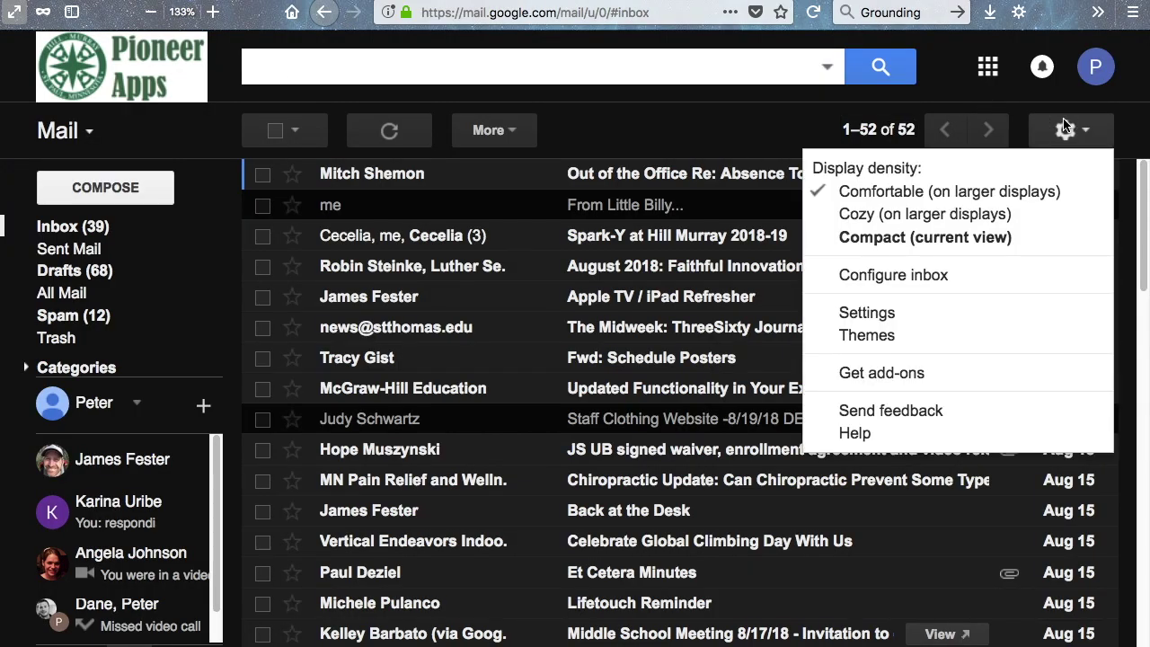
- In Settings > Themes, try the Dark theme, then apply the beach umbrella image theme
{"action": "left_click", "coordinate": [881, 320]}
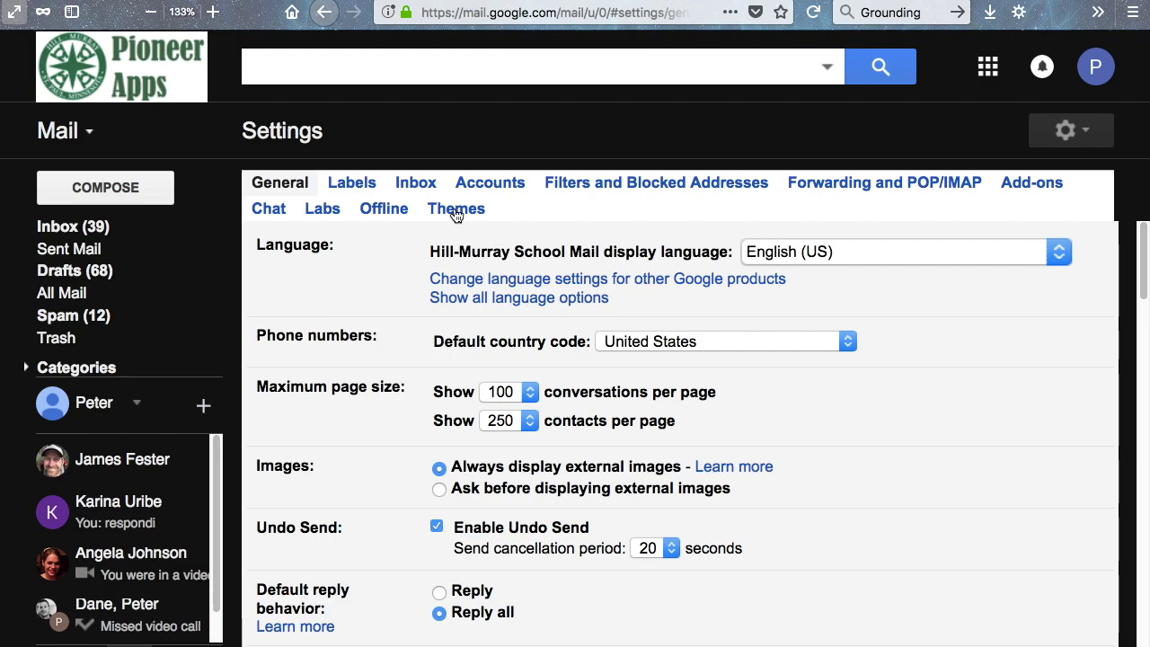
{"action": "left_click", "coordinate": [456, 211]}
{"action": "left_click", "coordinate": [274, 236]}
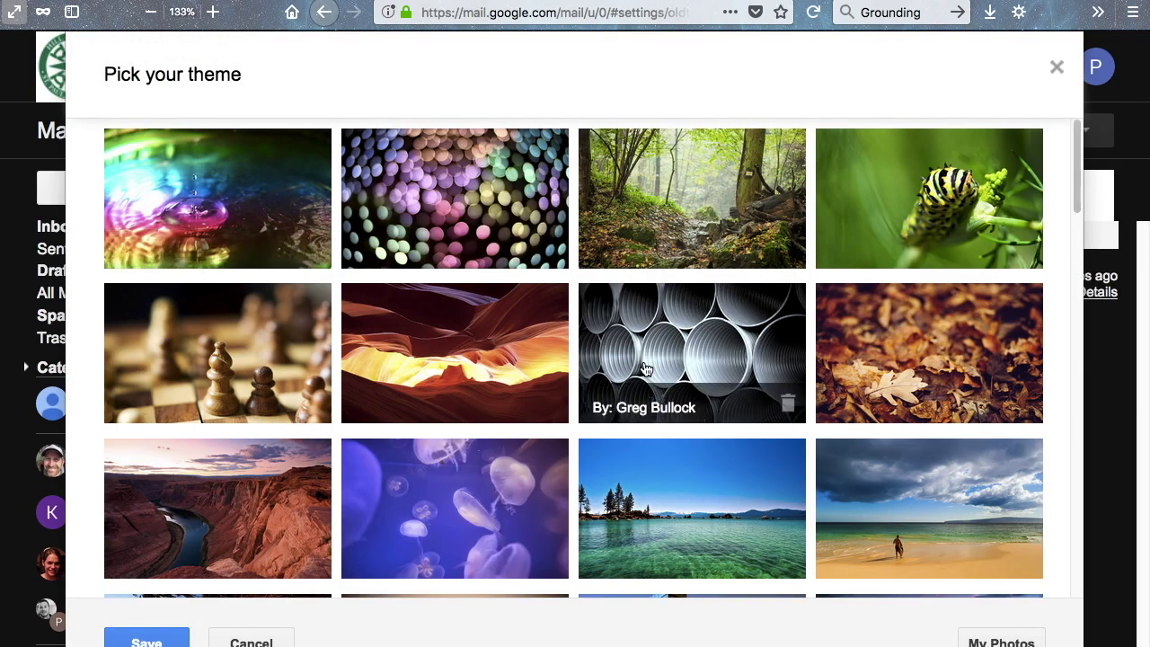
{"action": "scroll", "coordinate": [643, 368], "scroll_direction": "down", "scroll_amount": 10}
{"action": "left_click", "coordinate": [440, 404]}
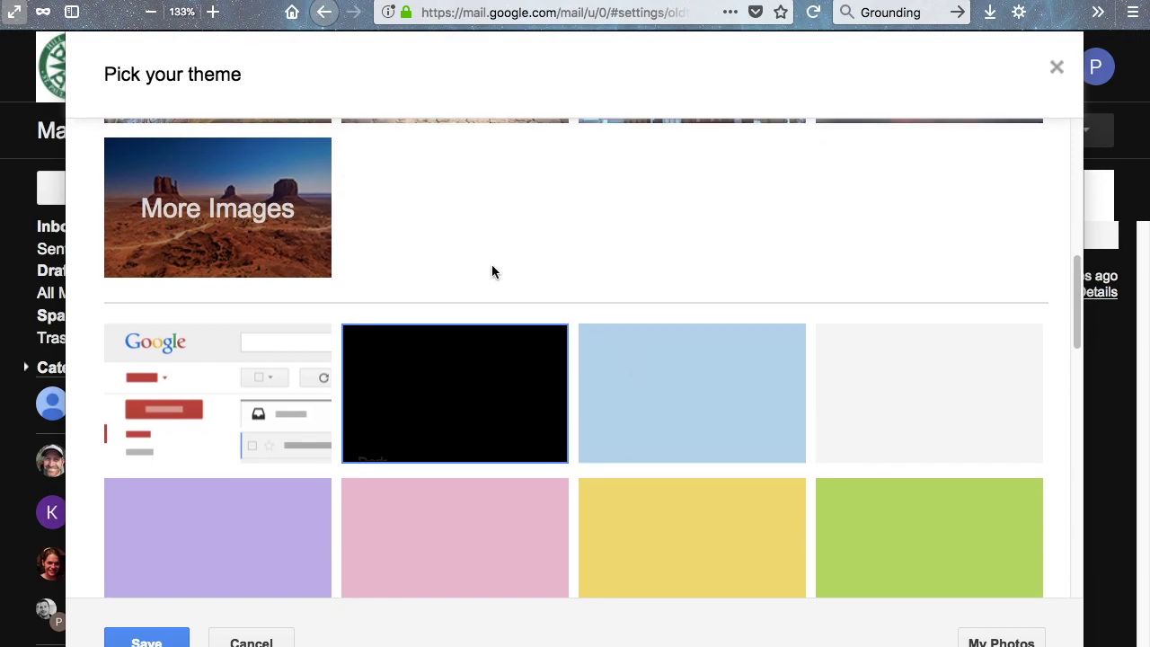
{"action": "scroll", "coordinate": [684, 387], "scroll_direction": "down", "scroll_amount": 2}
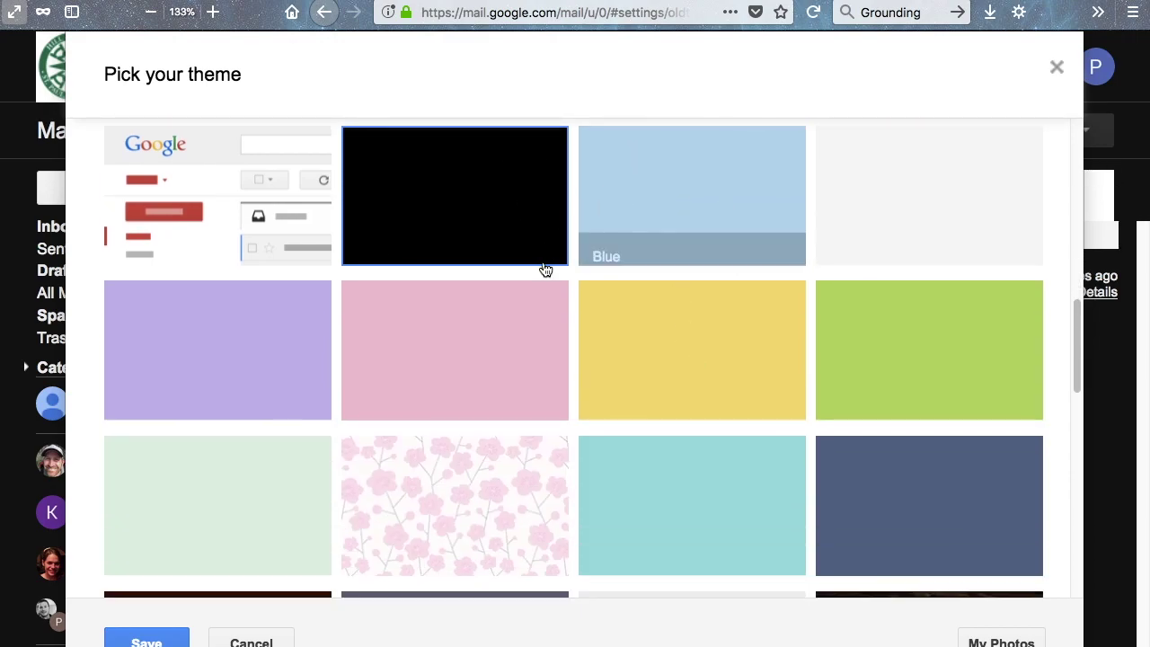
{"action": "scroll", "coordinate": [699, 287], "scroll_direction": "down", "scroll_amount": 5}
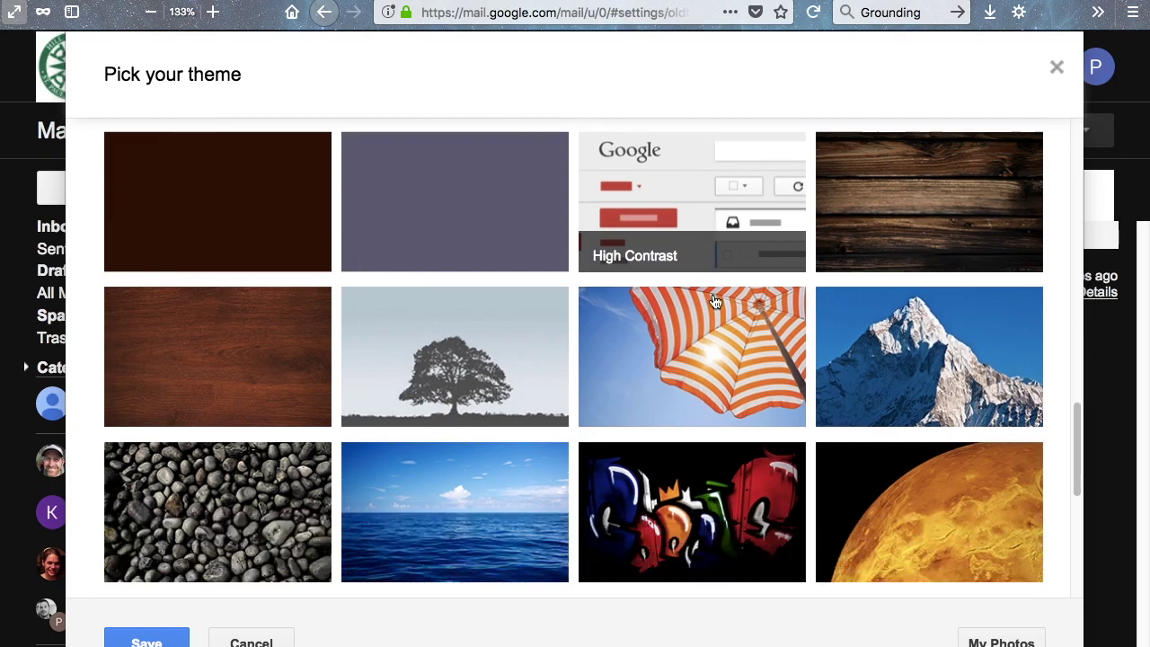
{"action": "scroll", "coordinate": [714, 302], "scroll_direction": "down", "scroll_amount": 3}
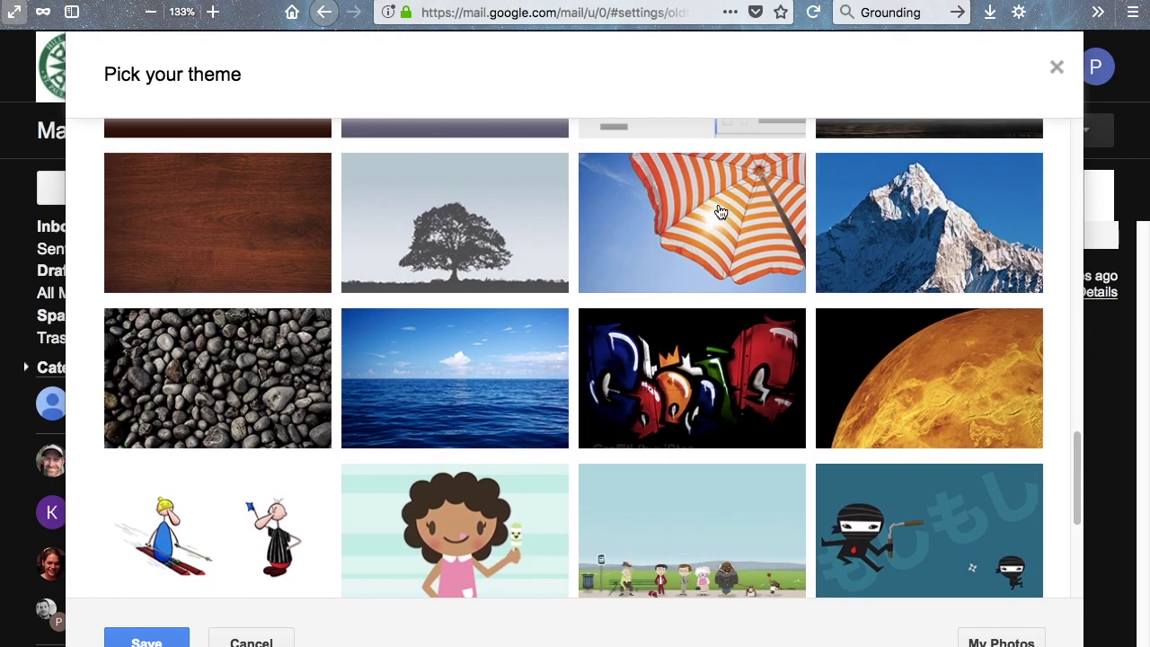
{"action": "left_click", "coordinate": [719, 212]}
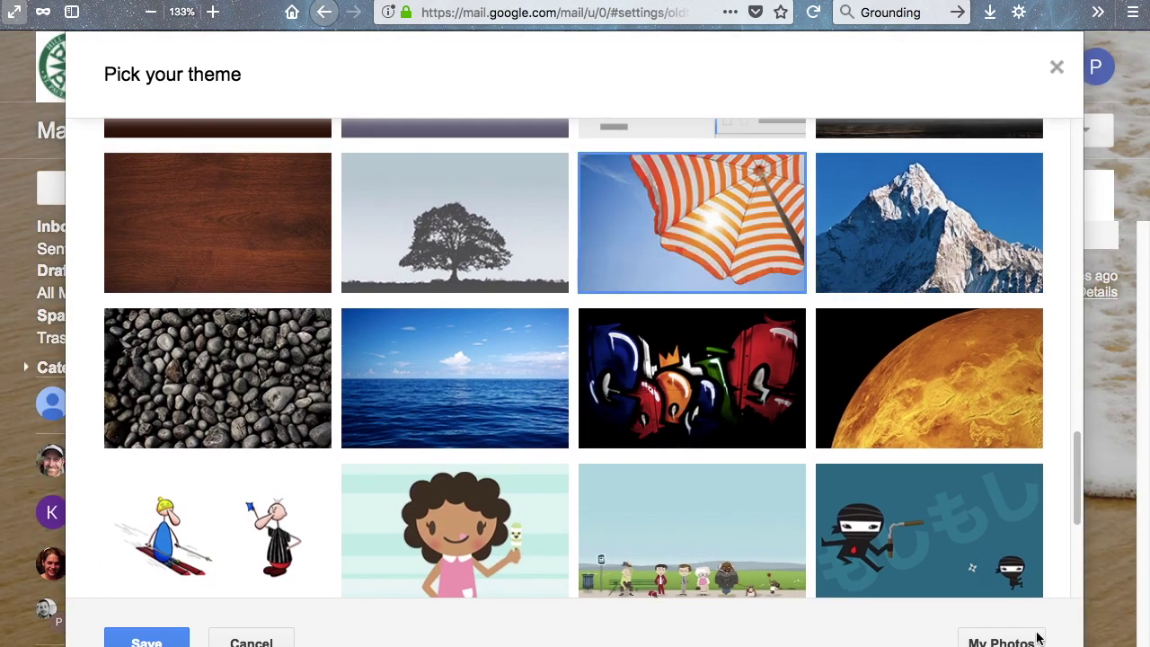
{"action": "left_click", "coordinate": [1057, 67]}
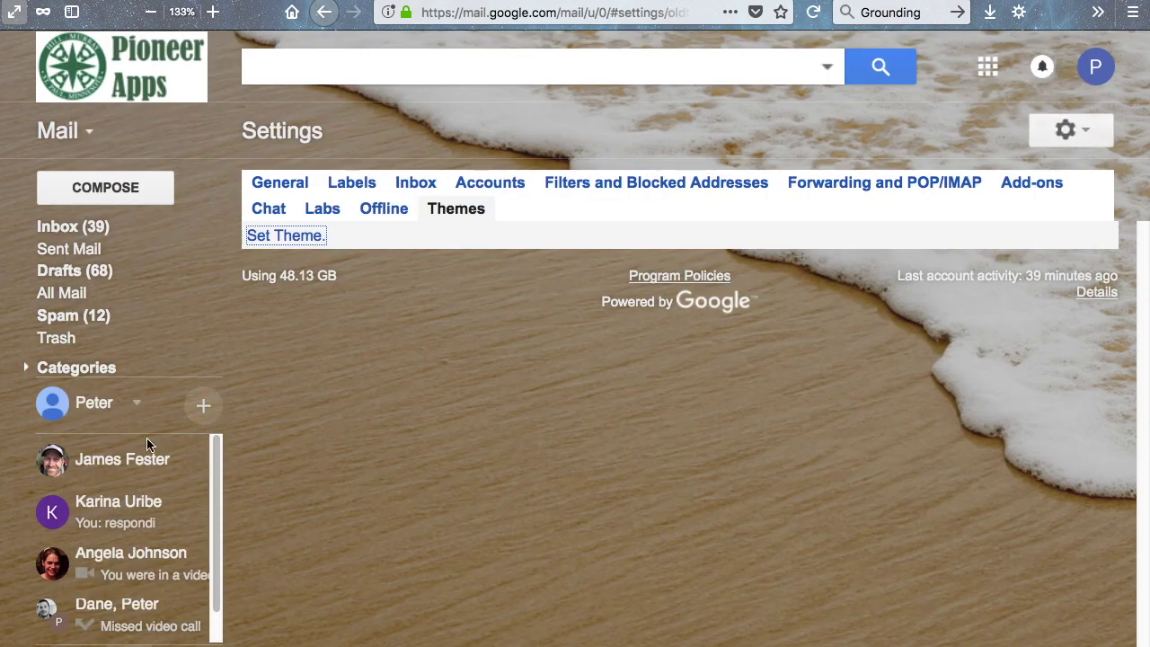
{"action": "mouse_move", "coordinate": [80, 378]}
- Apply the grass Turf theme from the theme picker
{"action": "left_click", "coordinate": [1066, 130]}
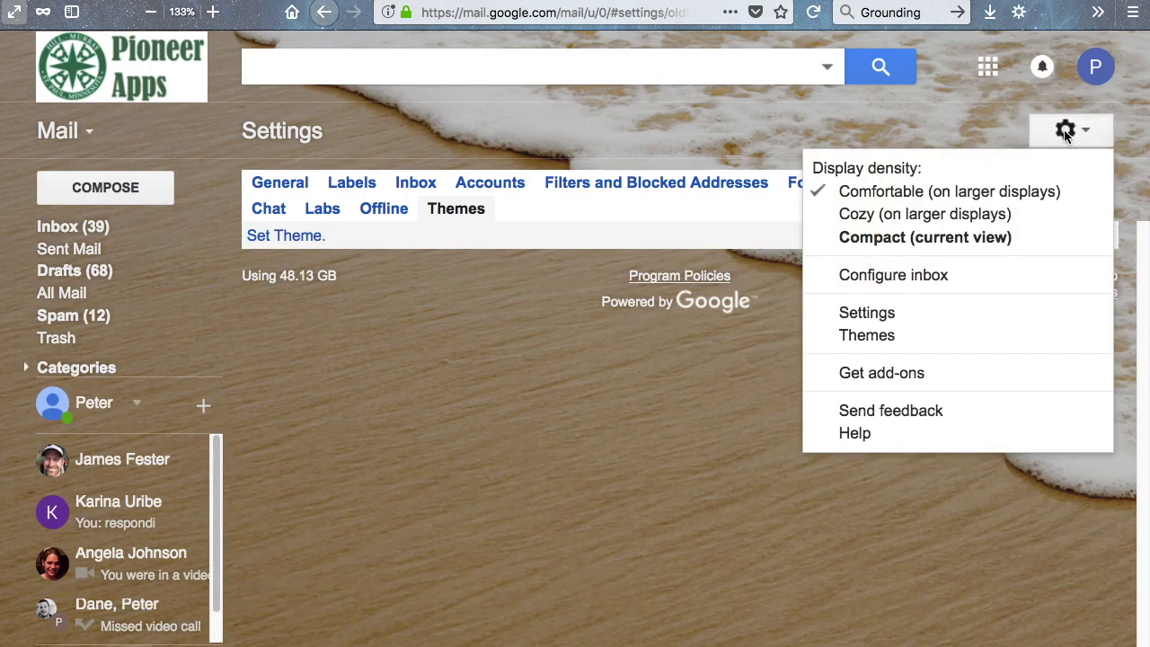
{"action": "left_click", "coordinate": [286, 236]}
{"action": "scroll", "coordinate": [437, 472], "scroll_direction": "down", "scroll_amount": 2}
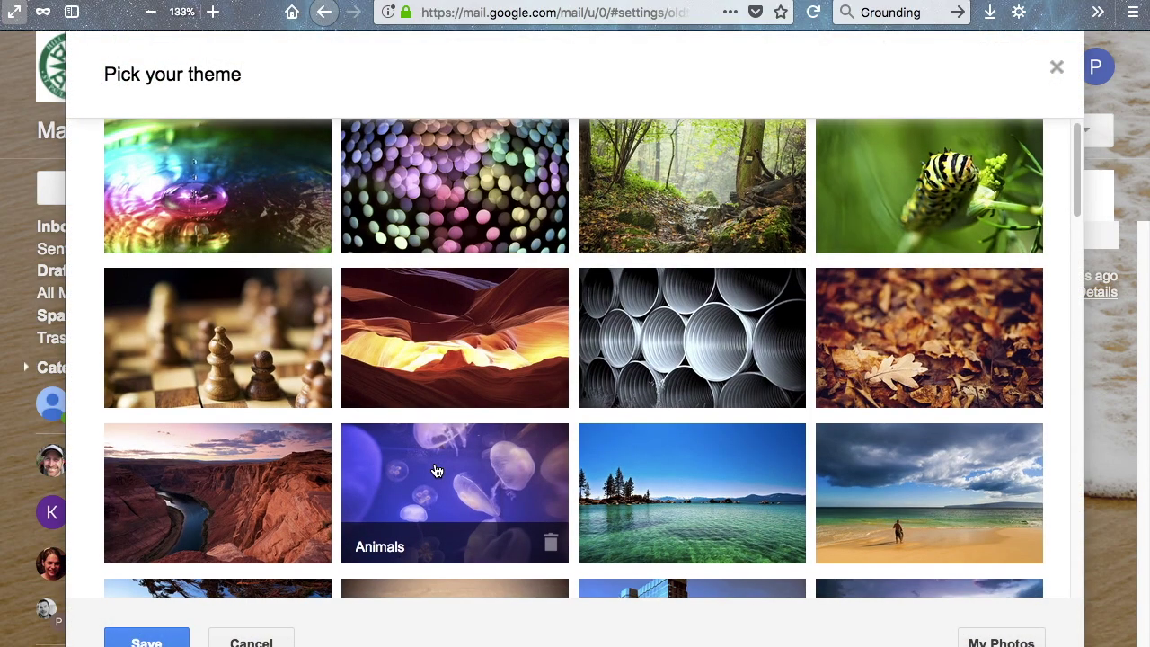
{"action": "scroll", "coordinate": [437, 472], "scroll_direction": "down", "scroll_amount": 15}
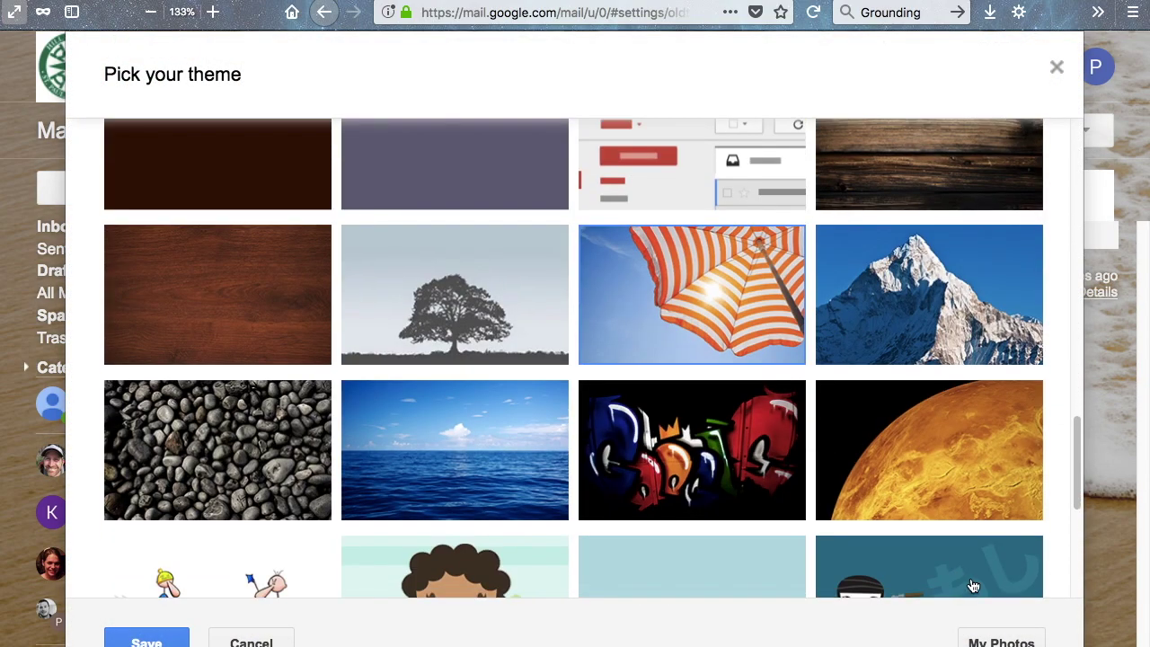
{"action": "scroll", "coordinate": [737, 411], "scroll_direction": "down", "scroll_amount": 5}
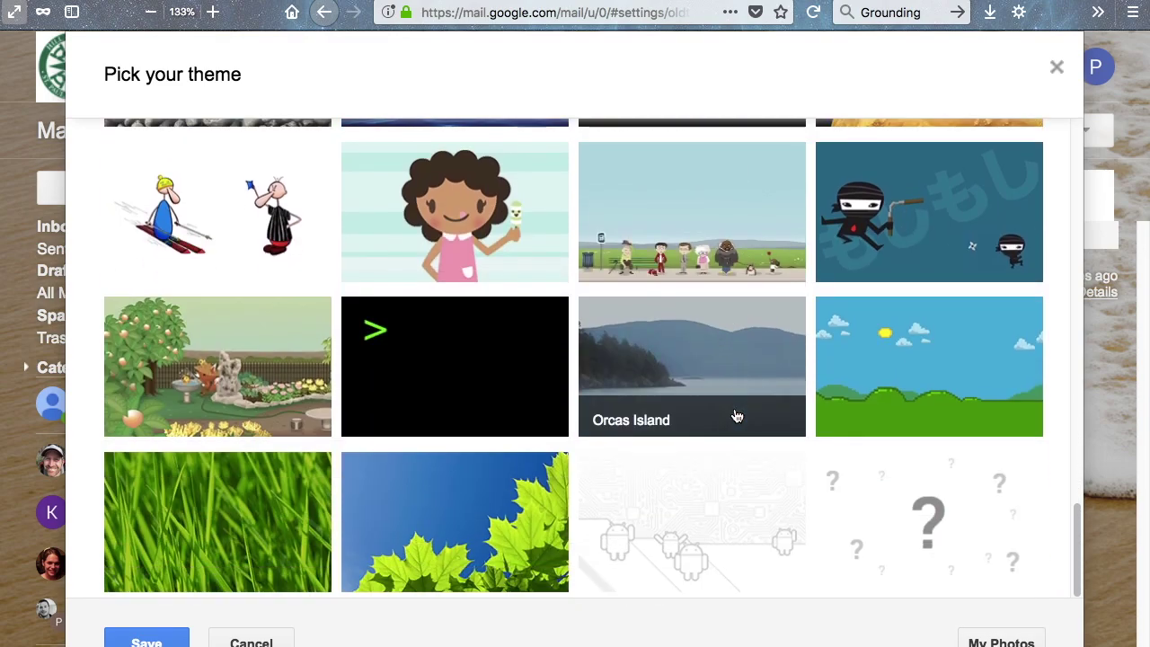
{"action": "left_click", "coordinate": [219, 516]}
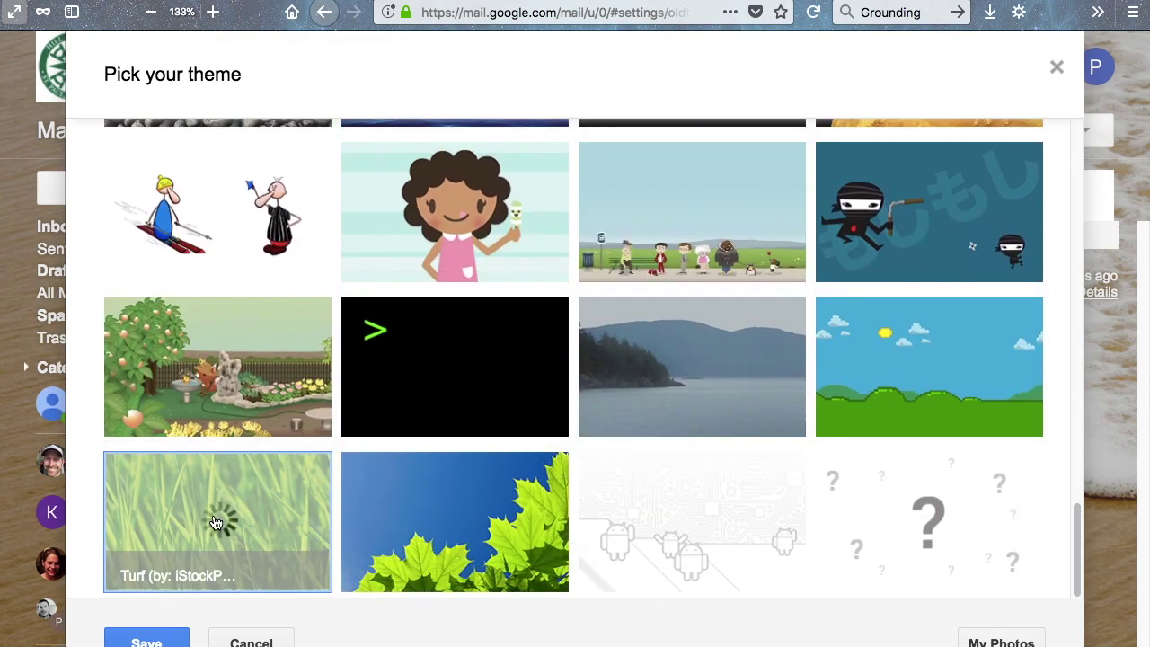
{"action": "left_click", "coordinate": [1057, 68]}
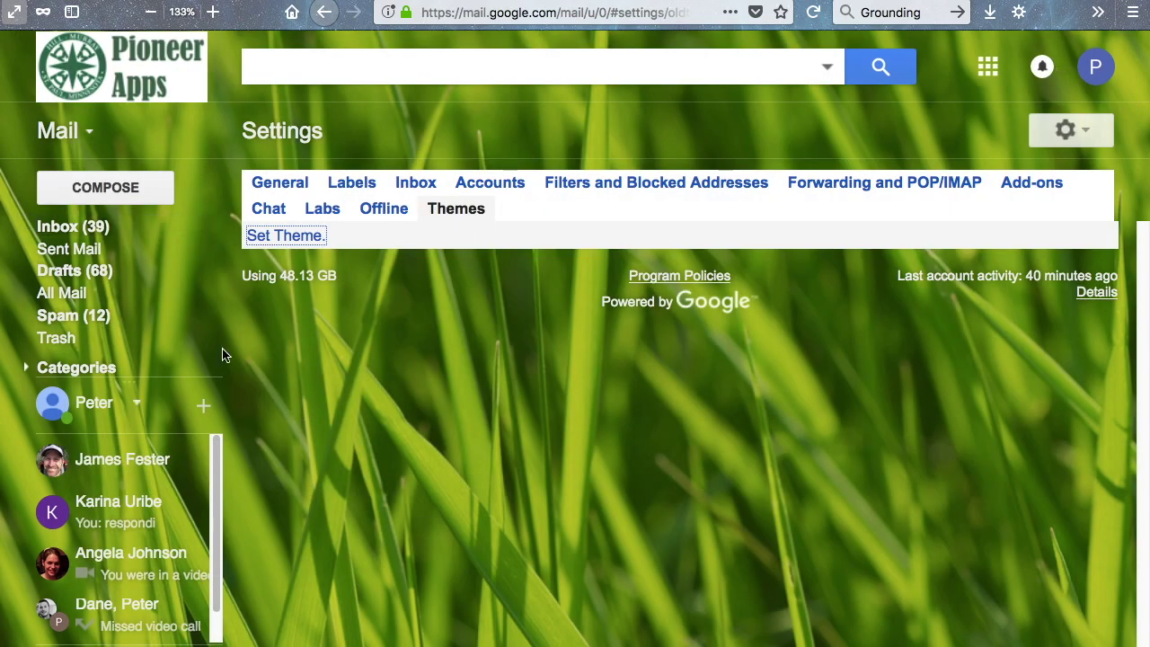
{"action": "mouse_move", "coordinate": [90, 229]}
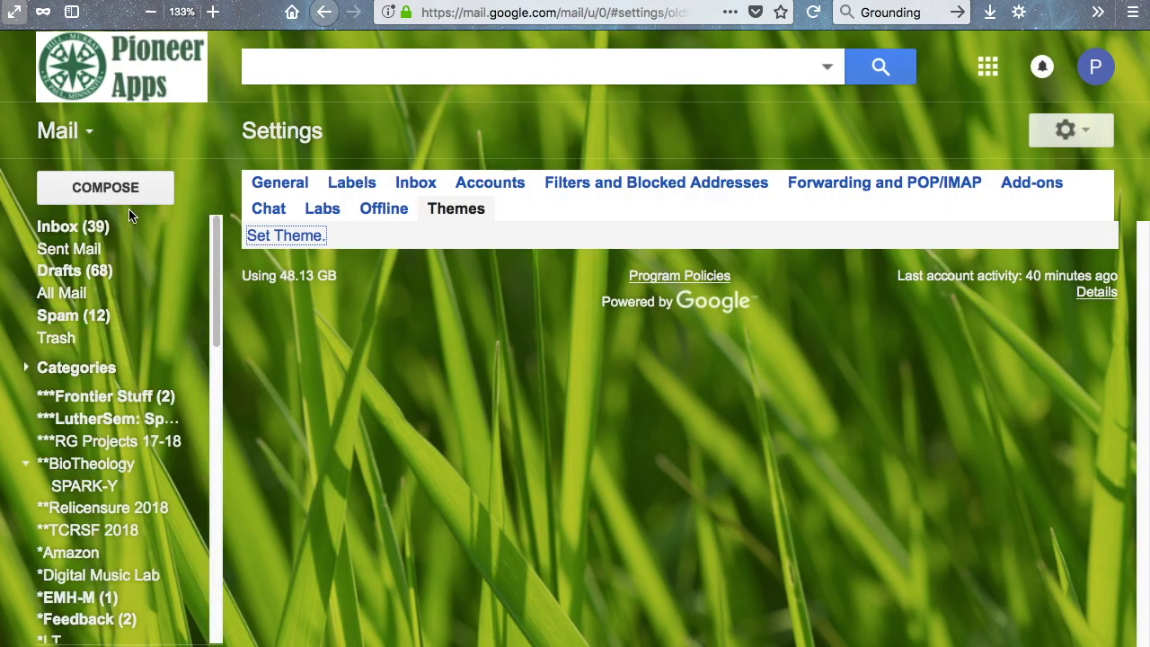
- Restore and save the plain Dark theme, then return to the lesson outline document
{"action": "left_click", "coordinate": [1087, 130]}
{"action": "left_click", "coordinate": [886, 340]}
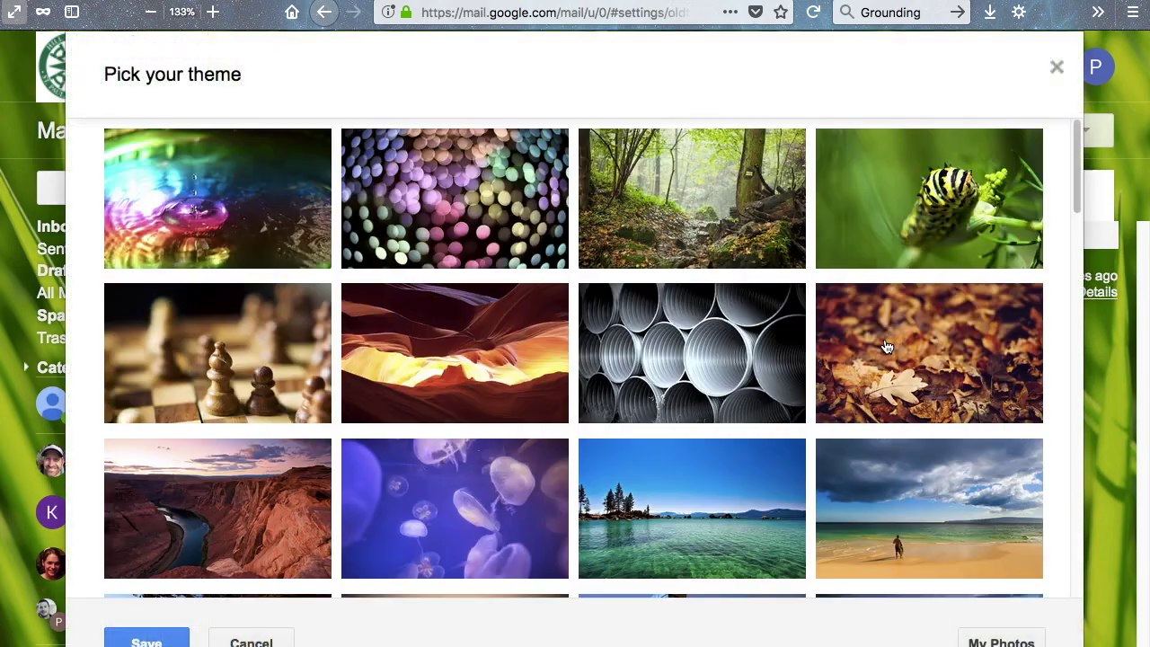
{"action": "scroll", "coordinate": [539, 393], "scroll_direction": "down", "scroll_amount": 6}
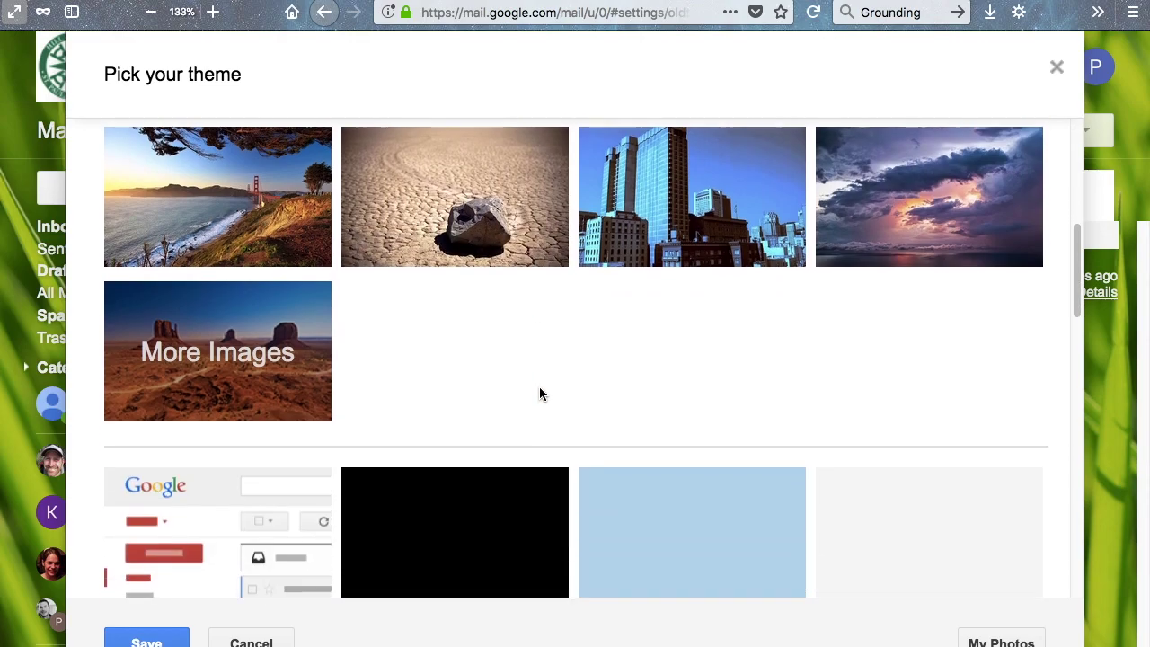
{"action": "scroll", "coordinate": [539, 393], "scroll_direction": "down", "scroll_amount": 1}
{"action": "left_click", "coordinate": [489, 488]}
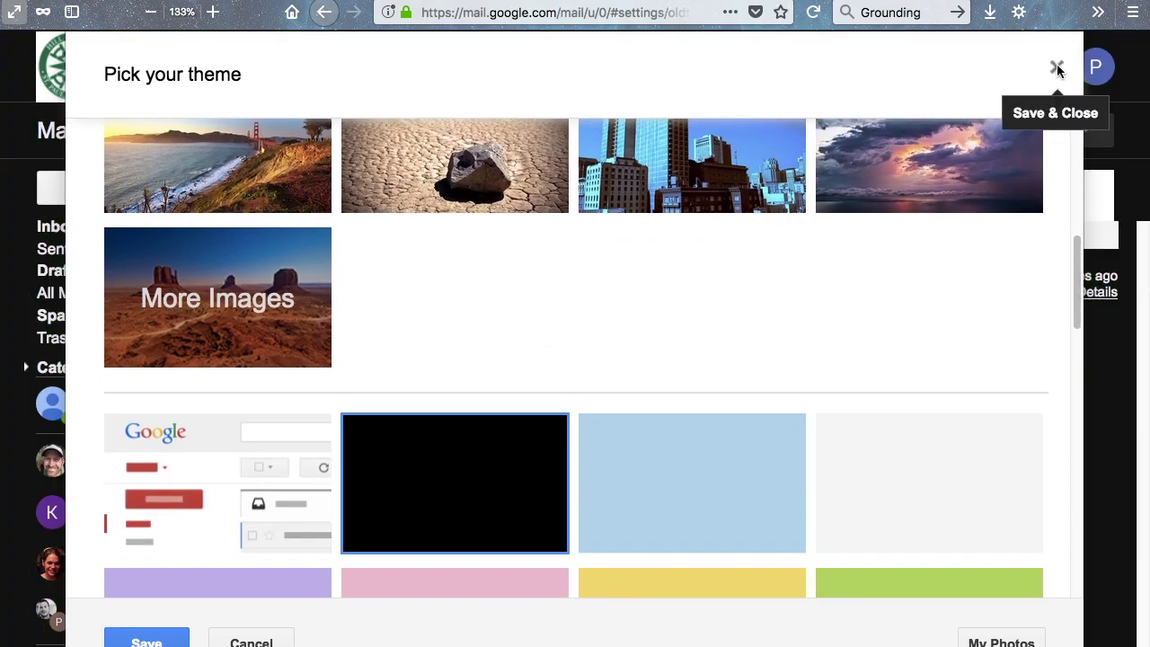
{"action": "left_click", "coordinate": [1057, 70]}
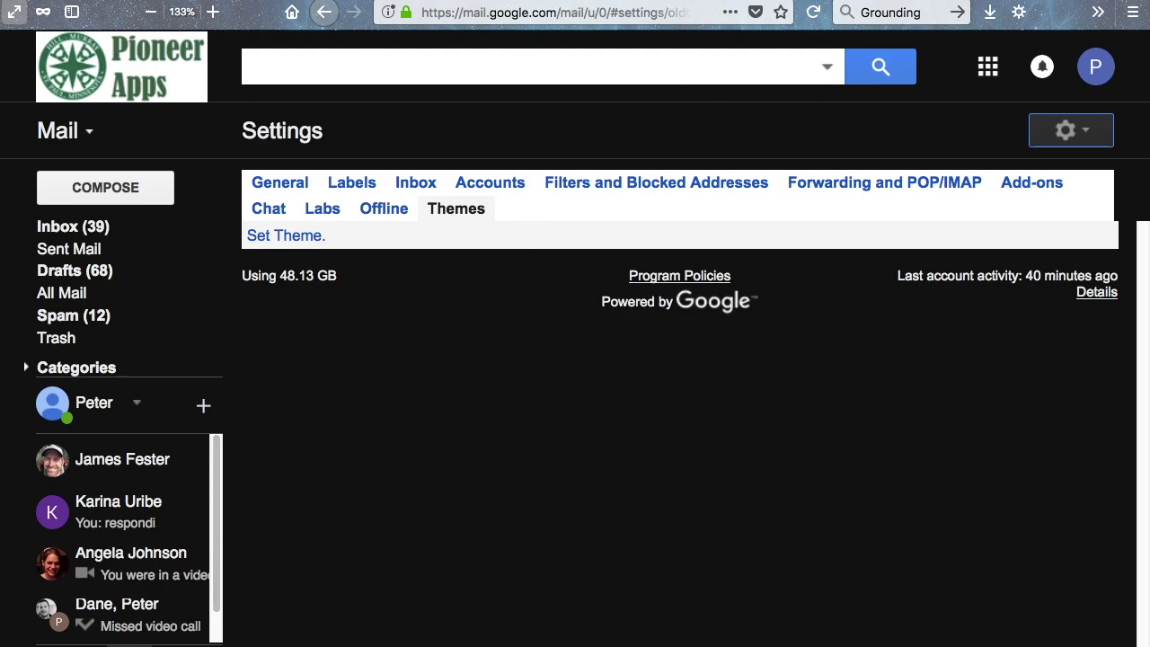
{"action": "key", "text": "ctrl+Tab"}
{"action": "scroll", "coordinate": [311, 491], "scroll_direction": "down", "scroll_amount": 2}
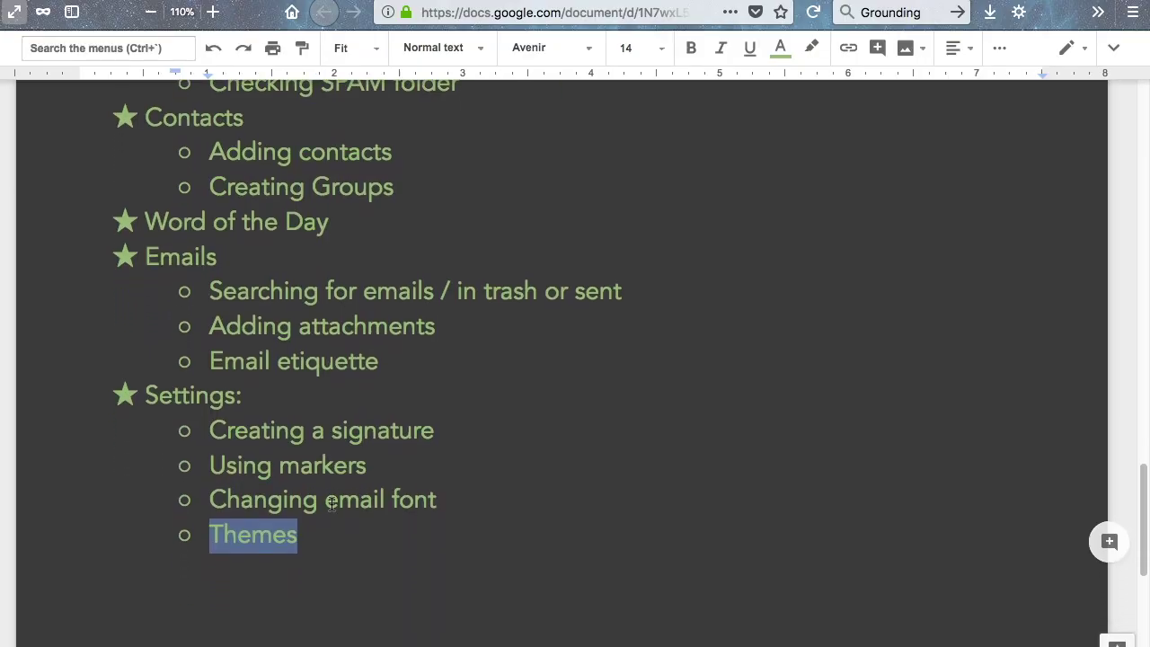
{"action": "left_click", "coordinate": [318, 516]}
{"action": "key", "text": "ctrl+Tab"}
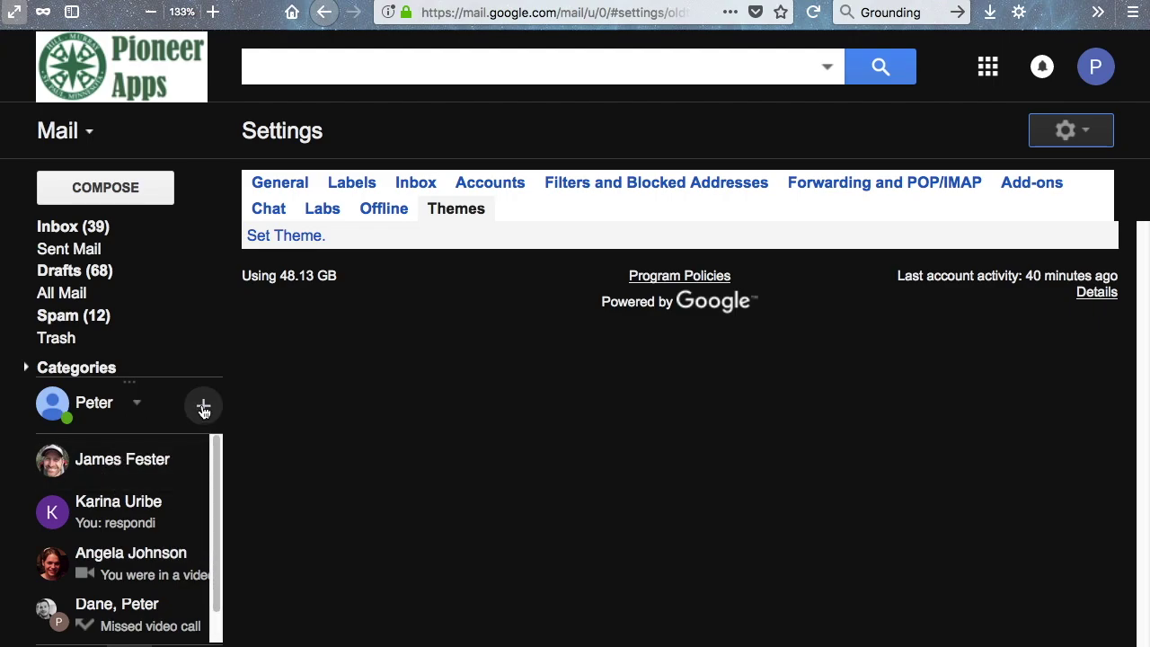
- Search Hangouts for 'bi' and open, then close, a chat with the first matching contact
{"action": "left_click", "coordinate": [203, 409]}
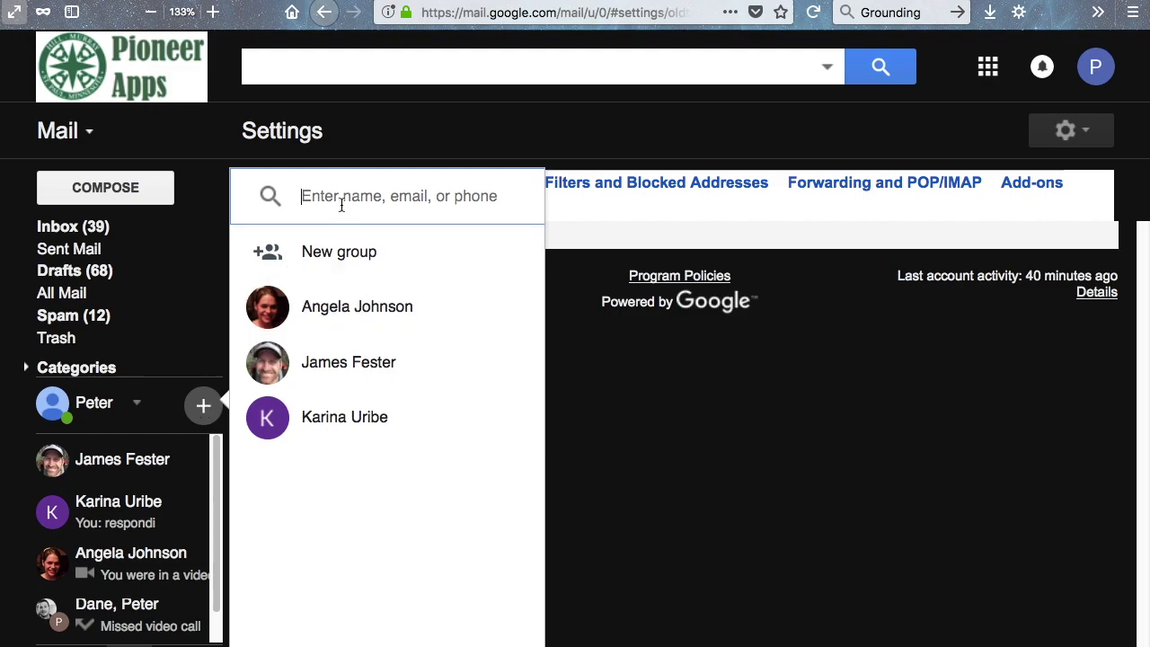
{"action": "type", "text": "bill"}
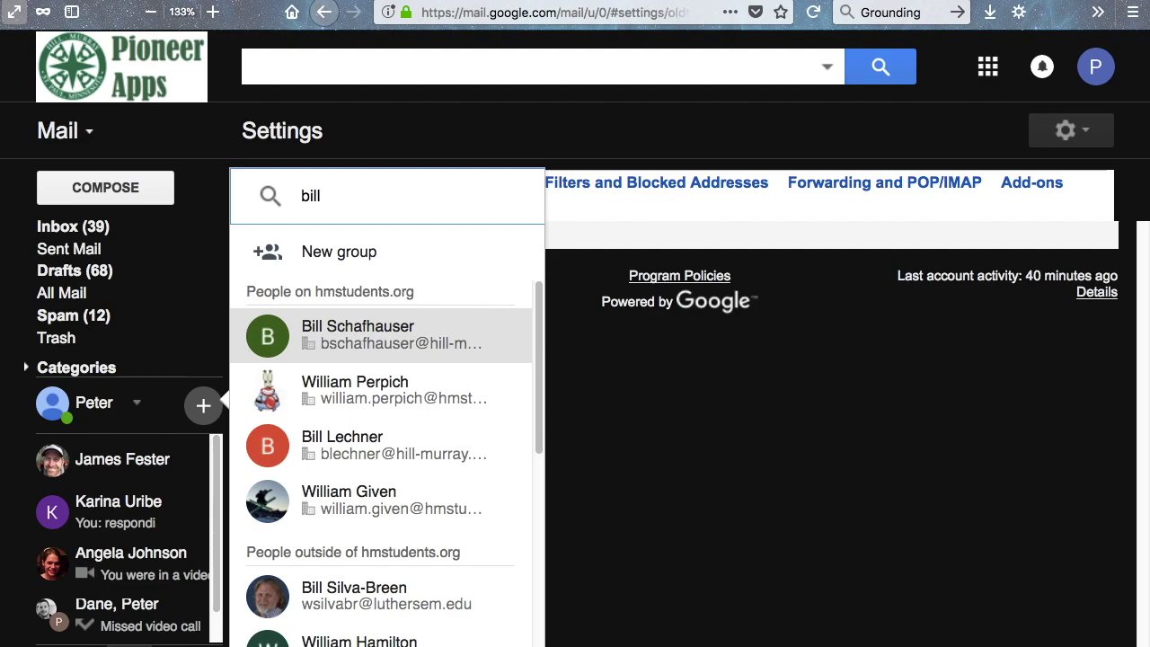
{"action": "double_click", "coordinate": [311, 196]}
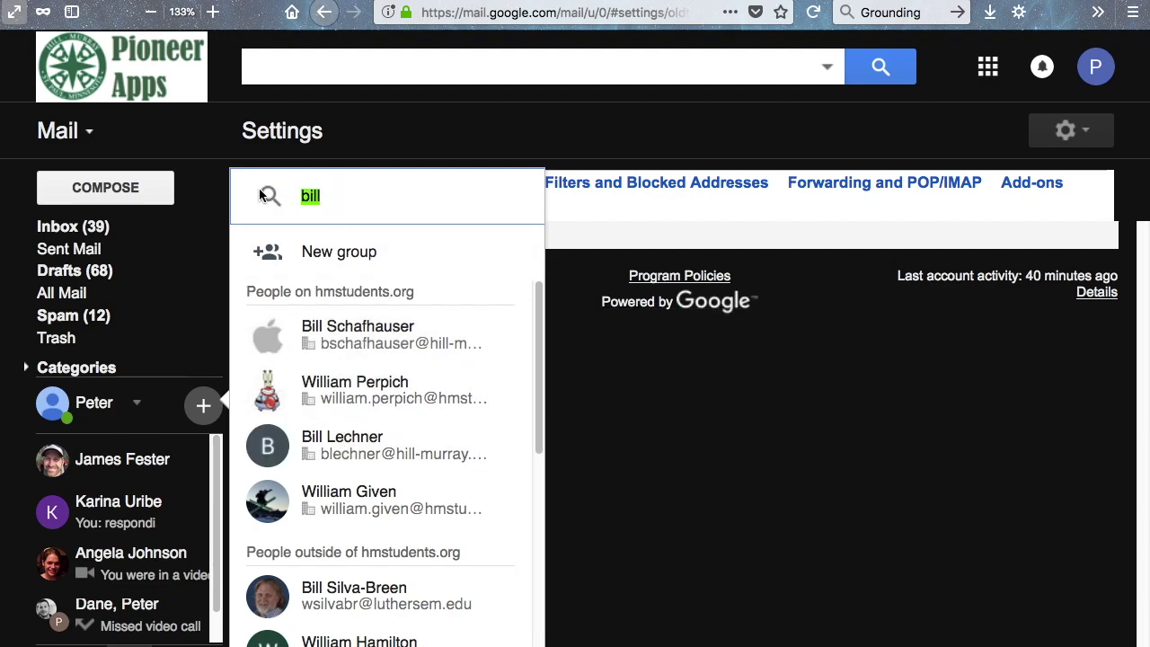
{"action": "left_click", "coordinate": [351, 335]}
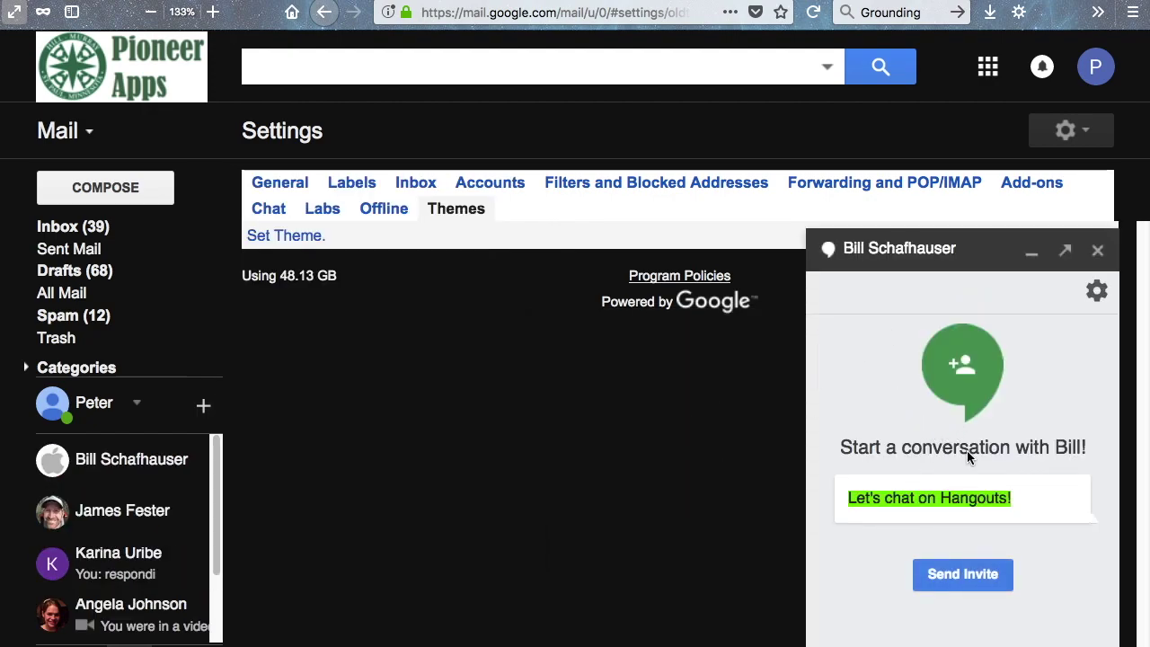
{"action": "left_click", "coordinate": [1098, 250]}
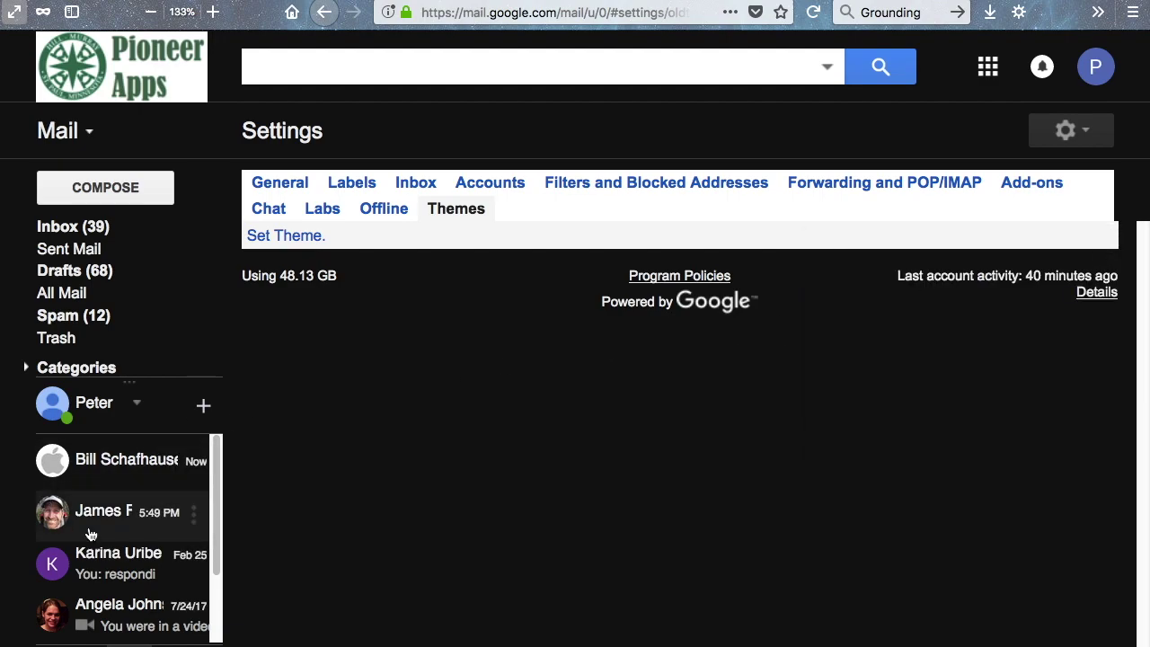
- Open and close a chat with another listed Hangouts contact
{"action": "mouse_move", "coordinate": [97, 510]}
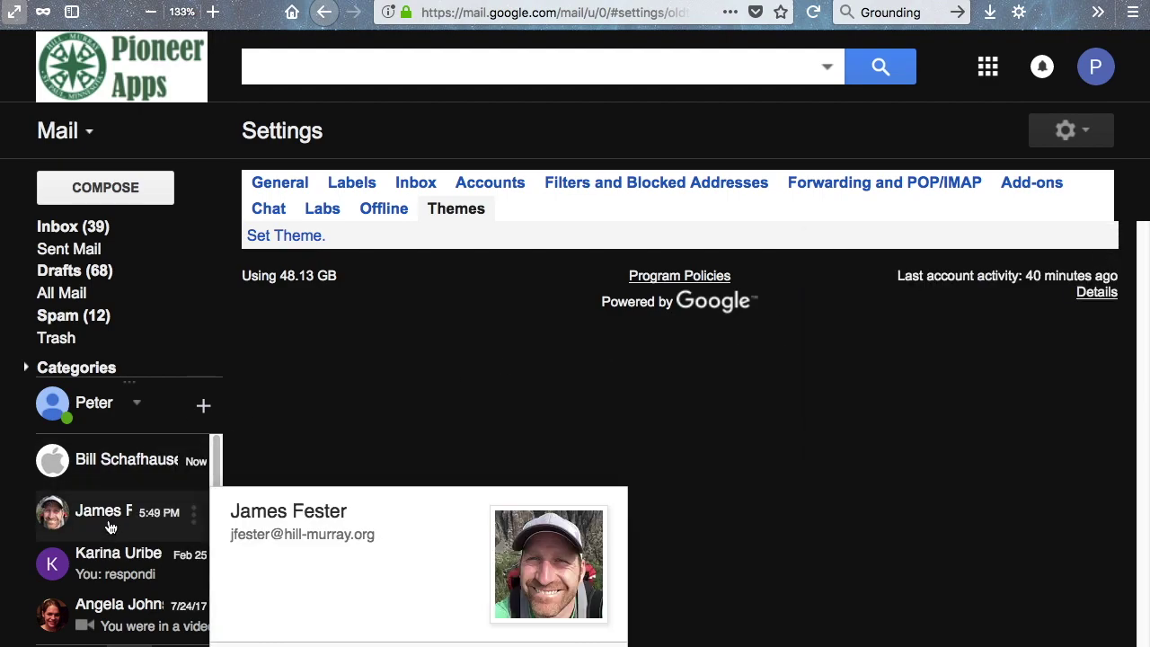
{"action": "left_click", "coordinate": [174, 510]}
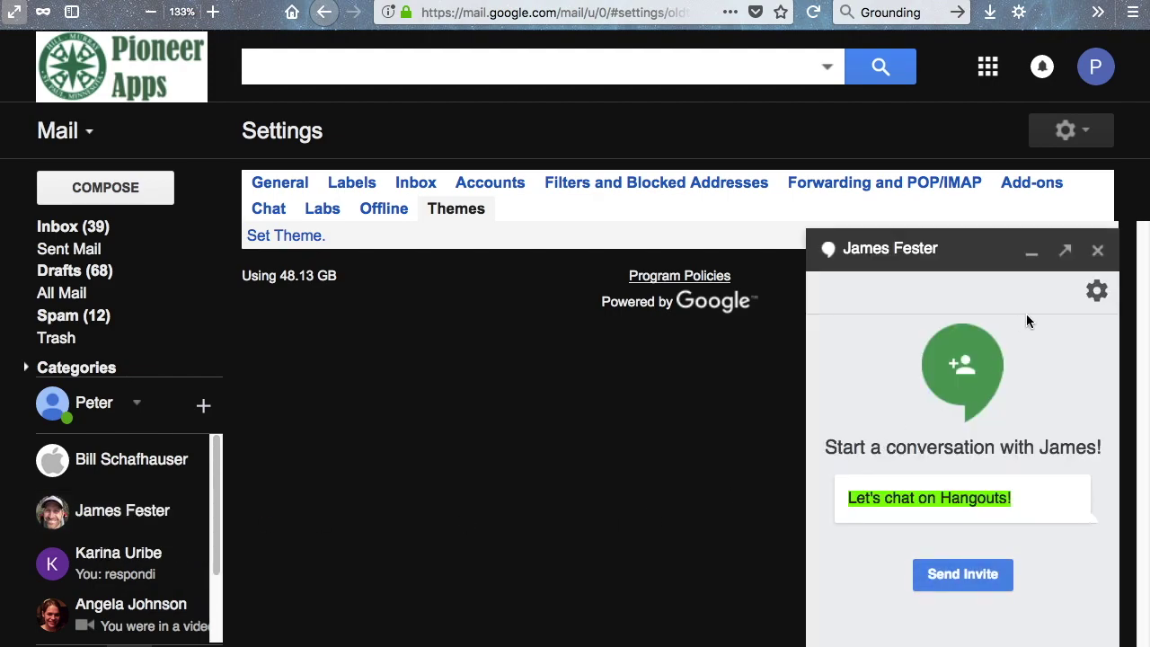
{"action": "left_click", "coordinate": [1097, 250]}
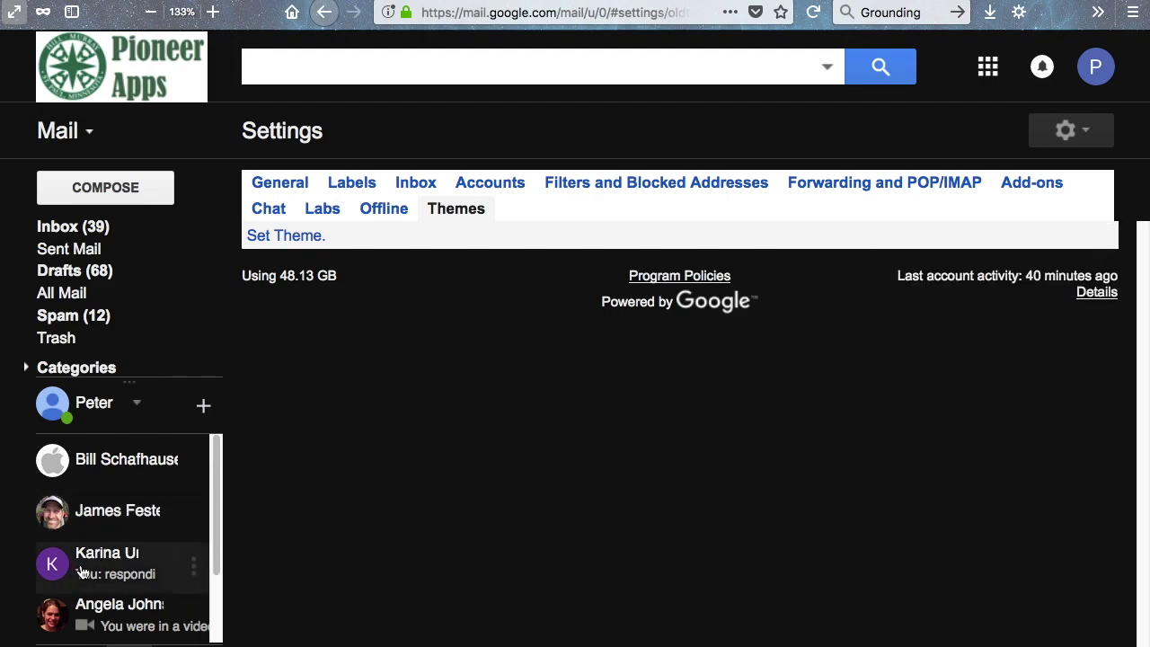
{"action": "left_click", "coordinate": [107, 562]}
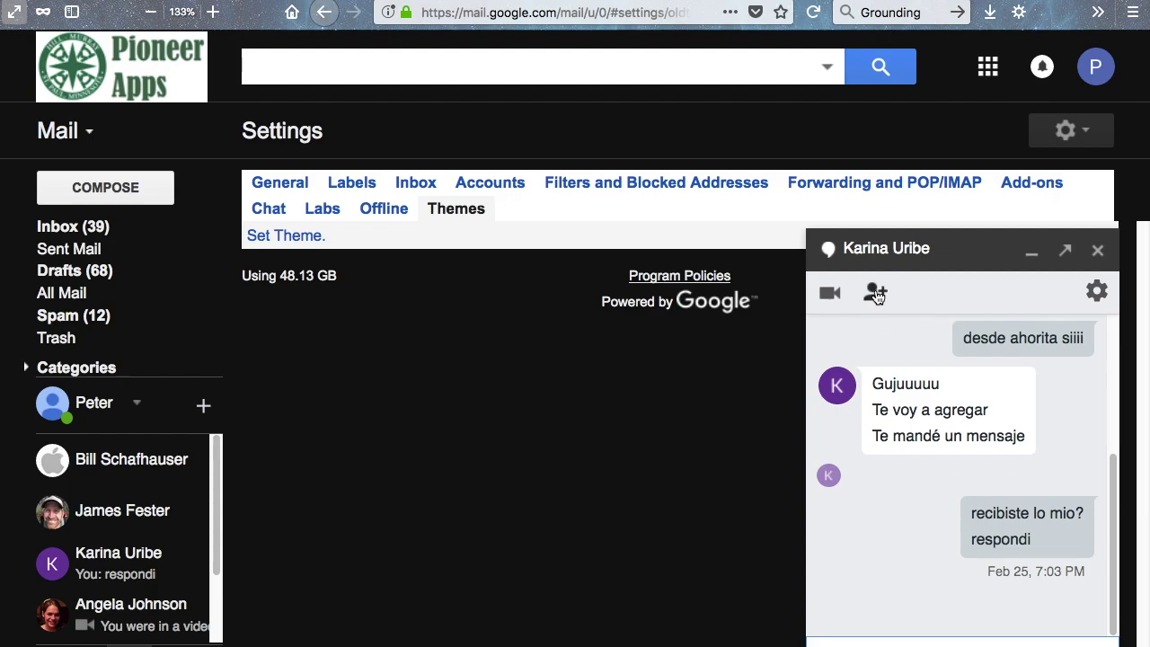
{"action": "left_click", "coordinate": [1098, 250]}
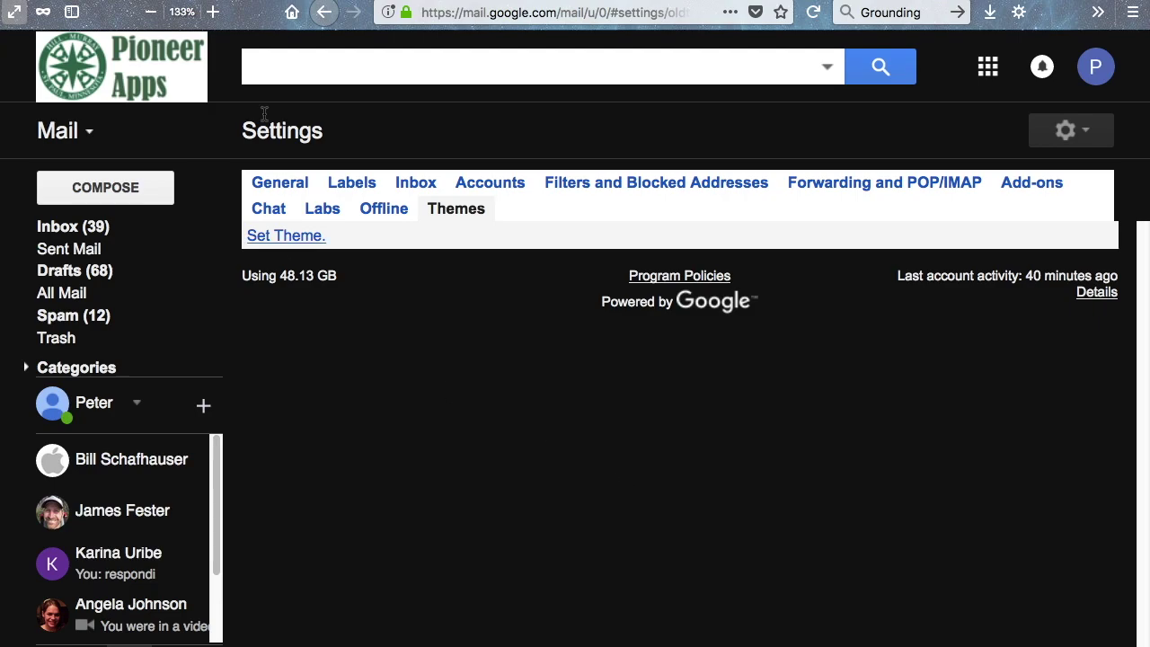
- Switch to the lesson outline and scroll back up to its 'Welcome to... G-Talk' title
{"action": "key", "text": "ctrl+Tab"}
{"action": "scroll", "coordinate": [710, 236], "scroll_direction": "down", "scroll_amount": 2}
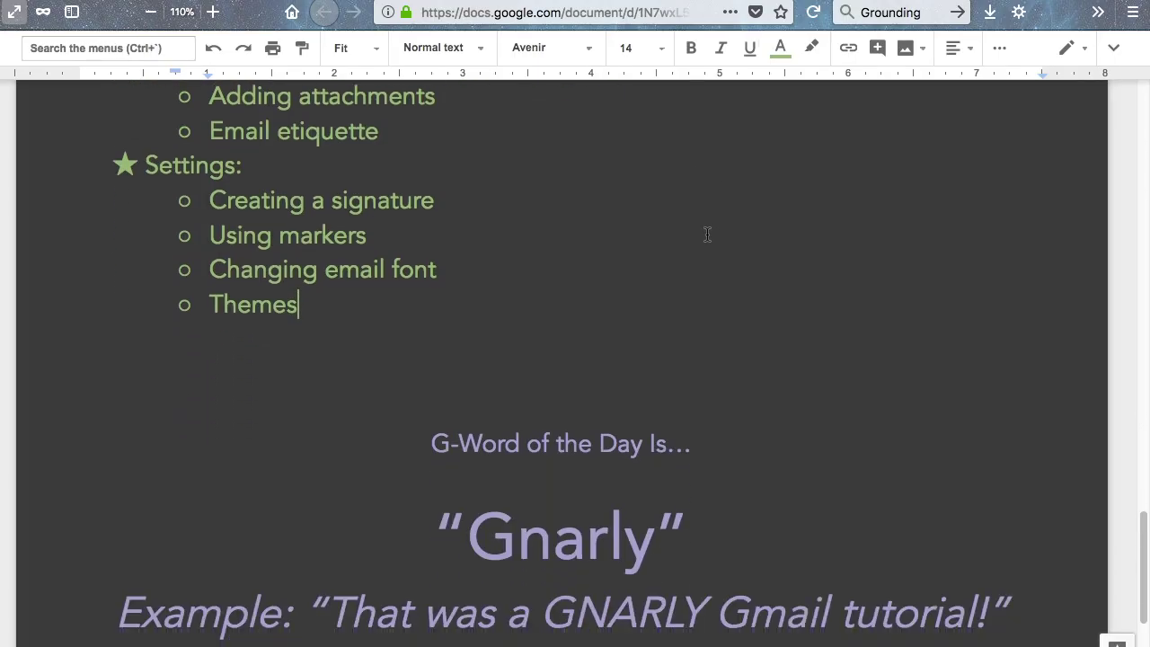
{"action": "scroll", "coordinate": [707, 235], "scroll_direction": "down", "scroll_amount": 2}
{"action": "scroll", "coordinate": [706, 232], "scroll_direction": "up", "scroll_amount": 15}
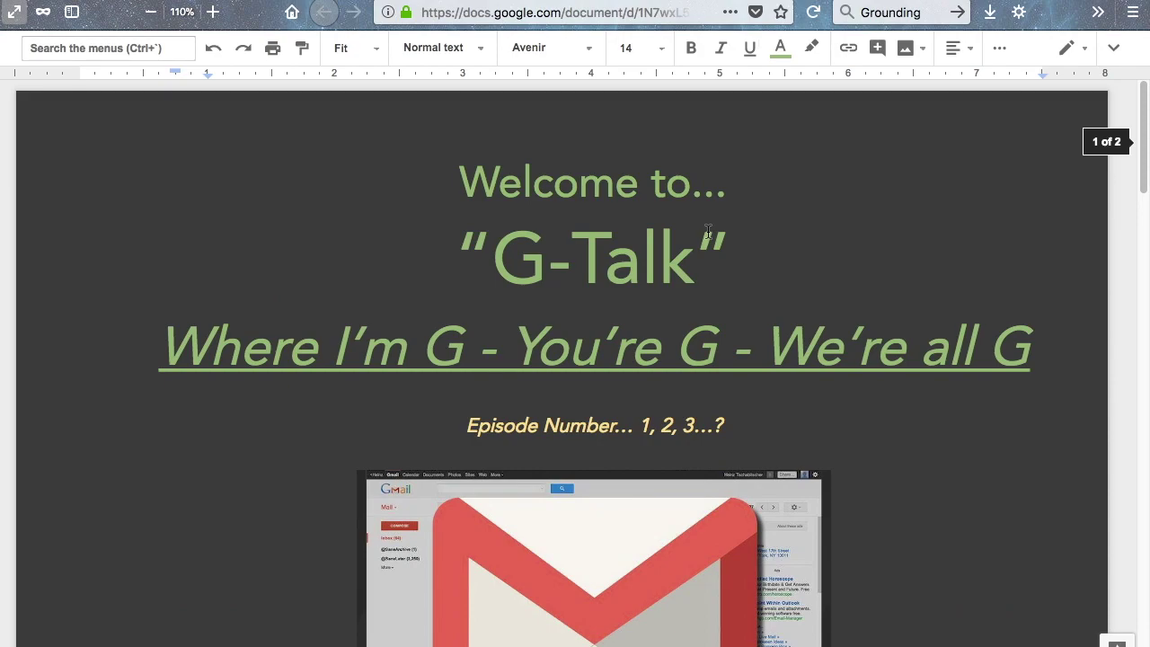